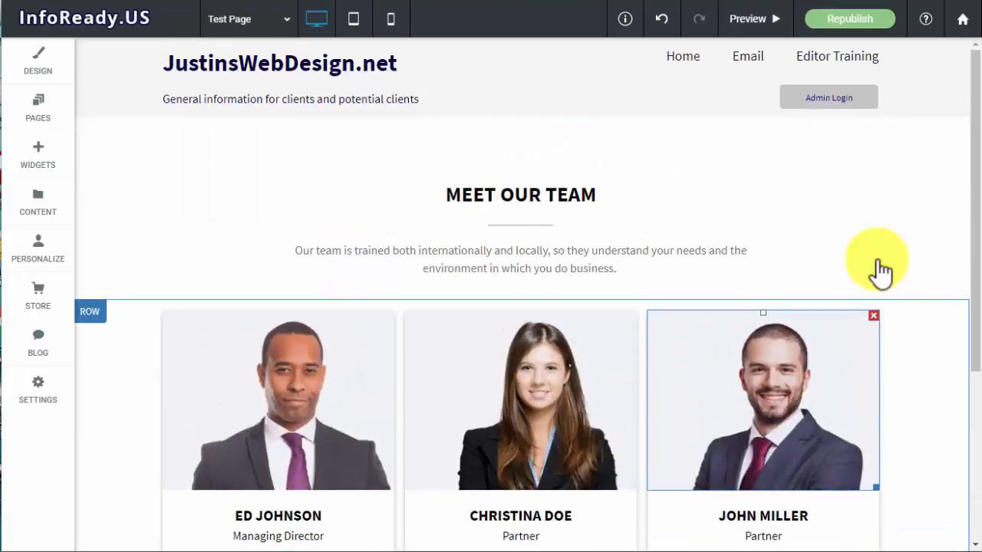
Look over the Test Page from the team heading through the three team member cards to the footer
scroll(880, 270, "down", 3)
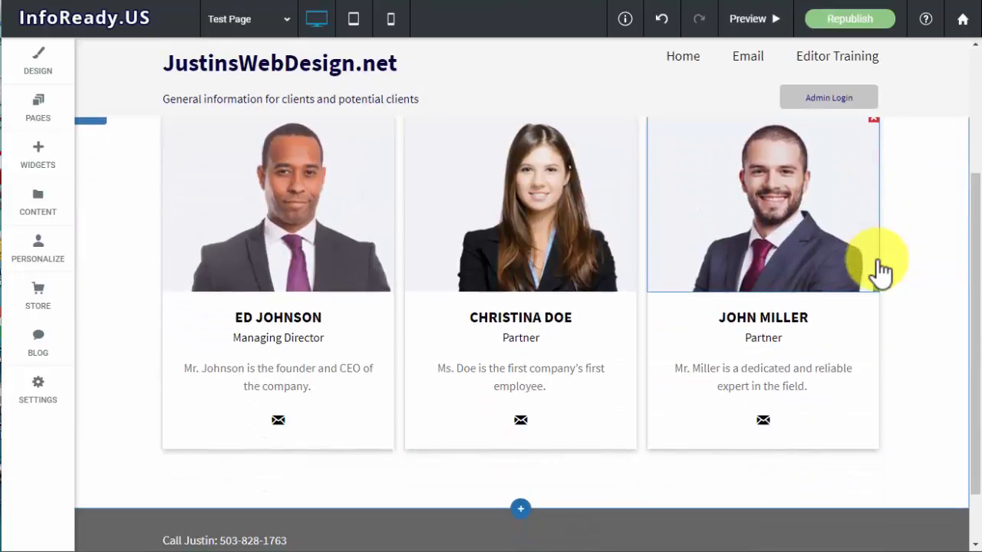
scroll(880, 270, "up", 3)
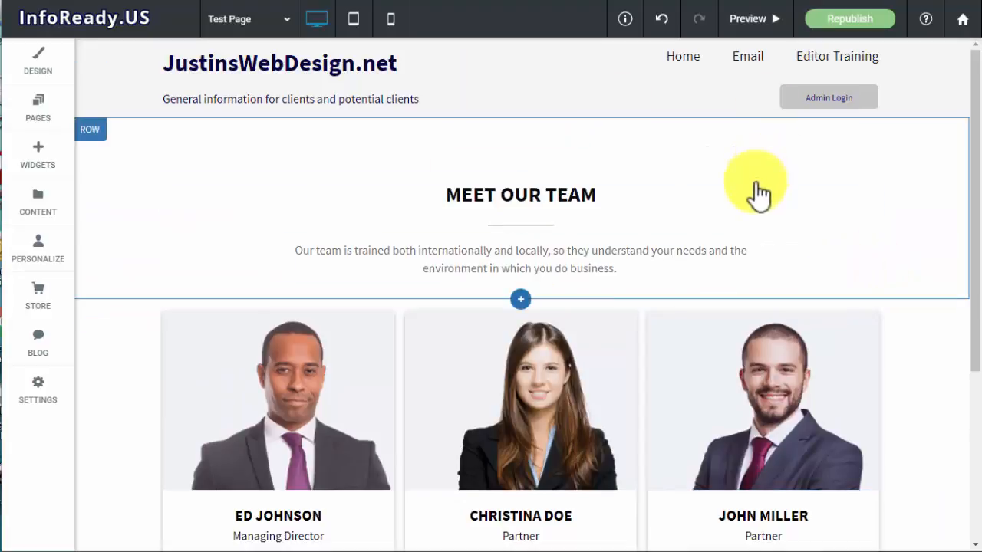
scroll(945, 328, "down", 3)
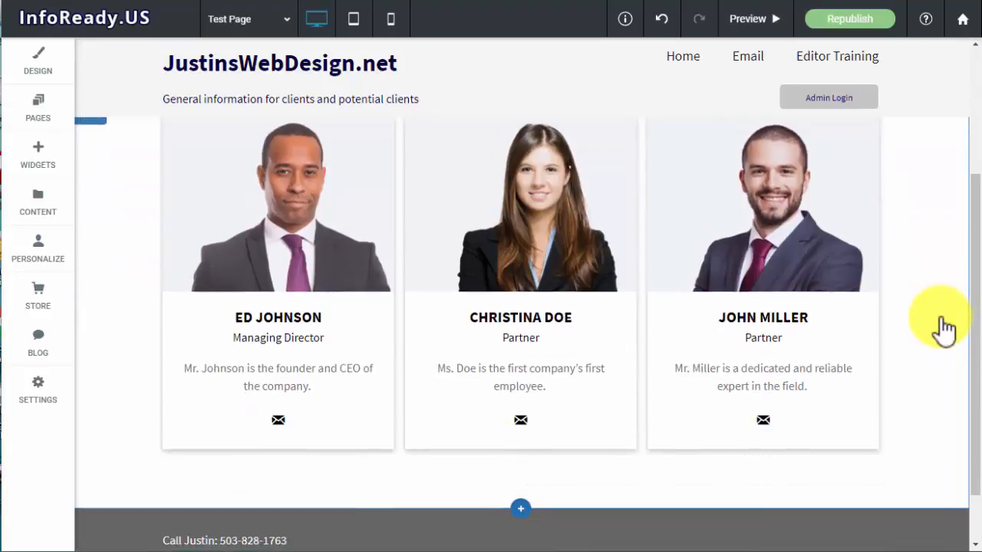
scroll(944, 328, "up", 3)
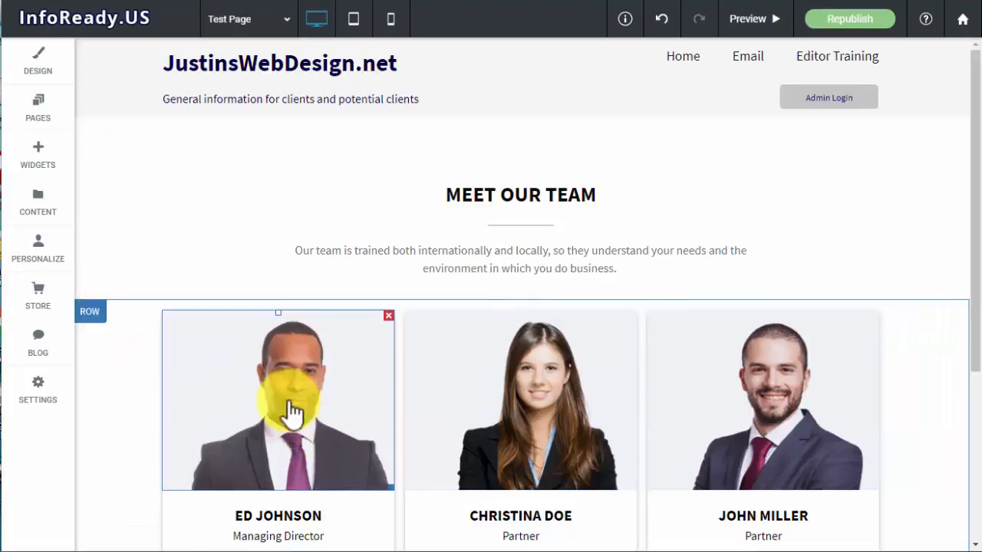
scroll(291, 410, "down", 1)
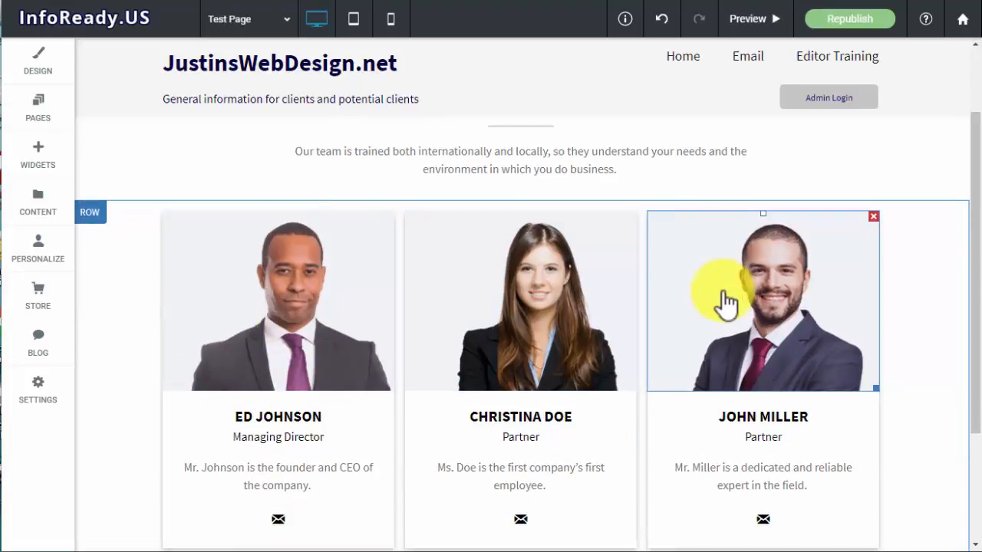
scroll(673, 270, "up", 1)
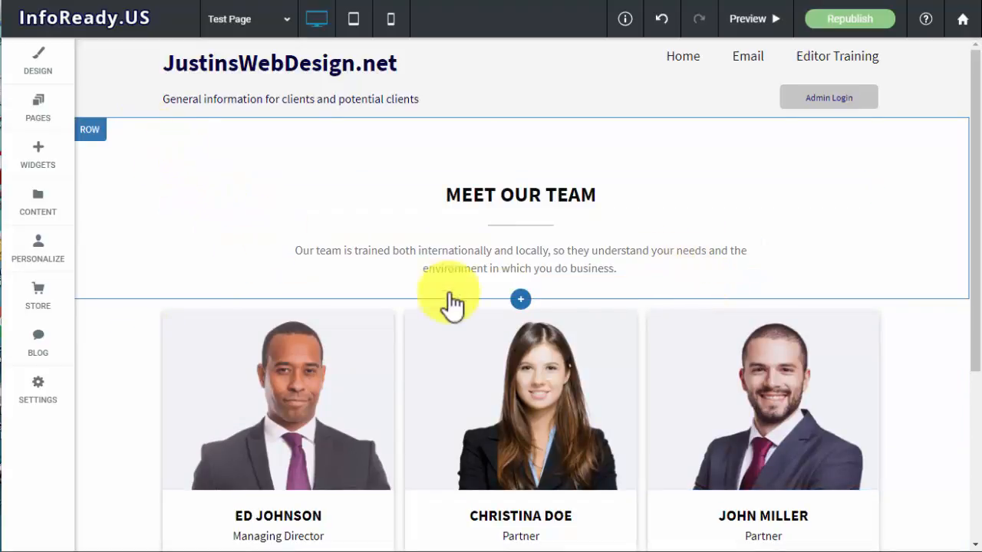
scroll(453, 302, "down", 2)
scroll(848, 282, "up", 1)
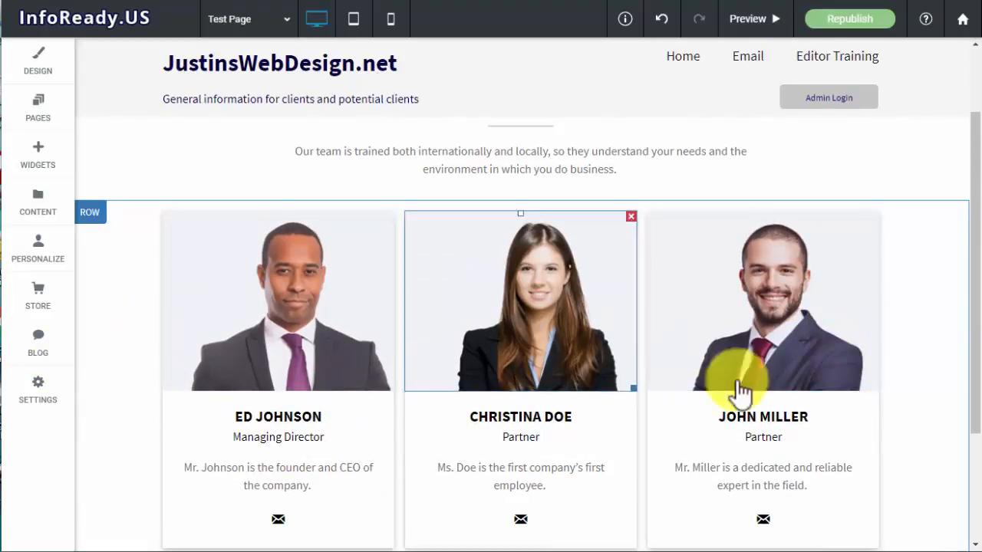
scroll(810, 318, "down", 2)
scroll(826, 307, "up", 1)
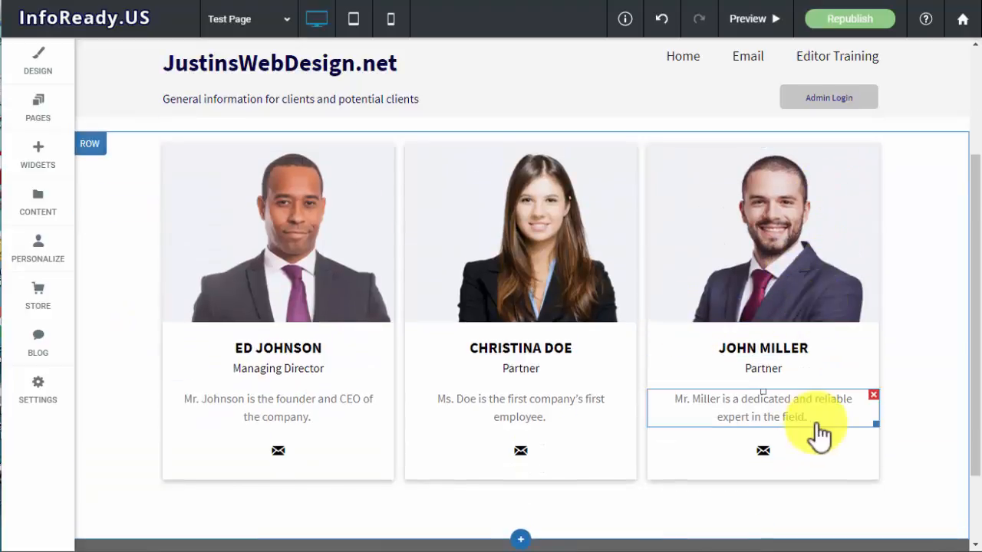
scroll(736, 372, "down", 1)
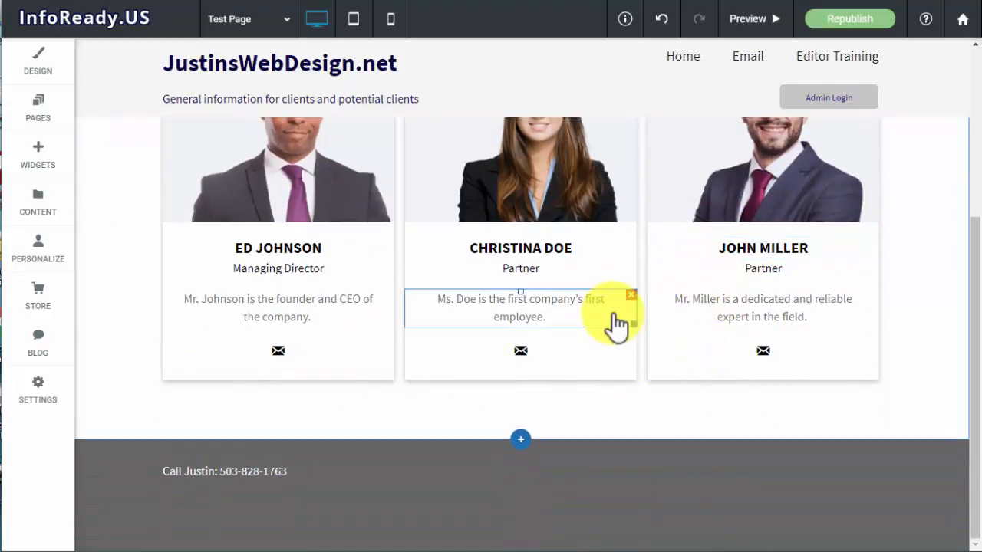
scroll(605, 319, "up", 1)
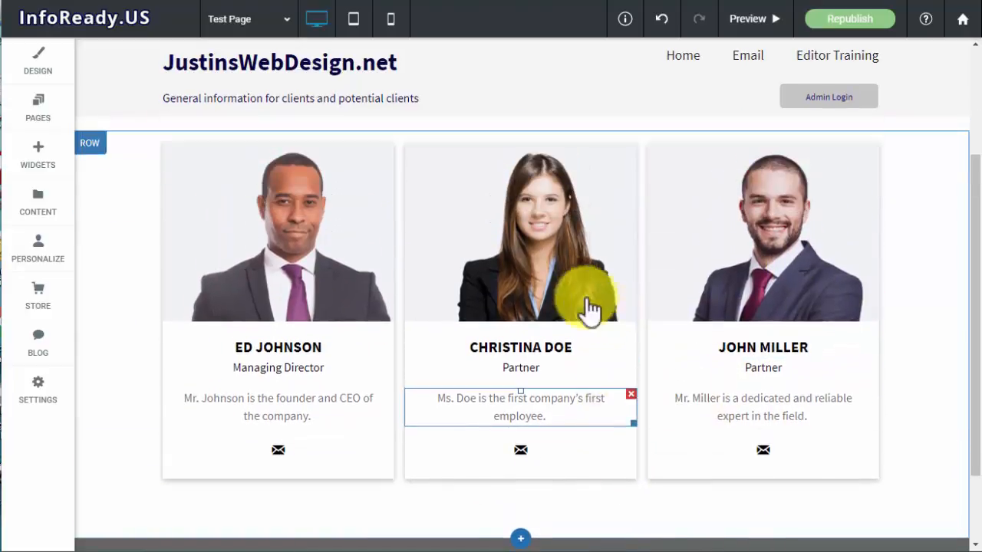
Copy the row containing the three team member cards and paste a duplicate of it on the page
left_click(98, 144)
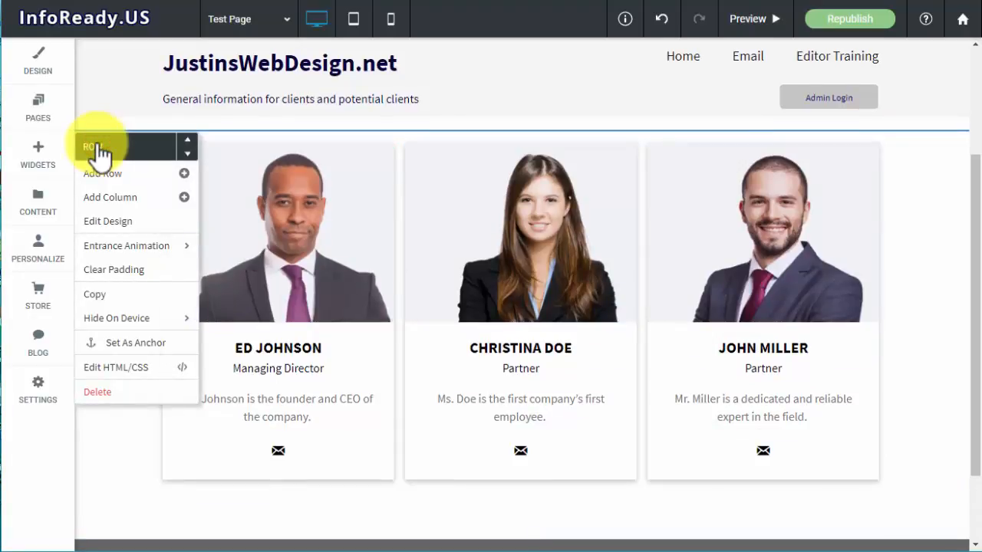
left_click(140, 296)
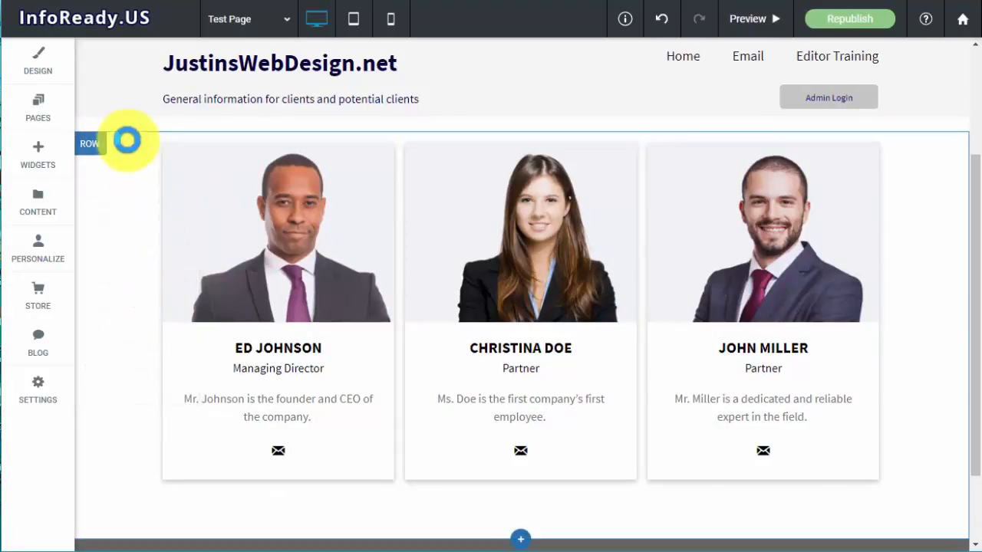
left_click(92, 147)
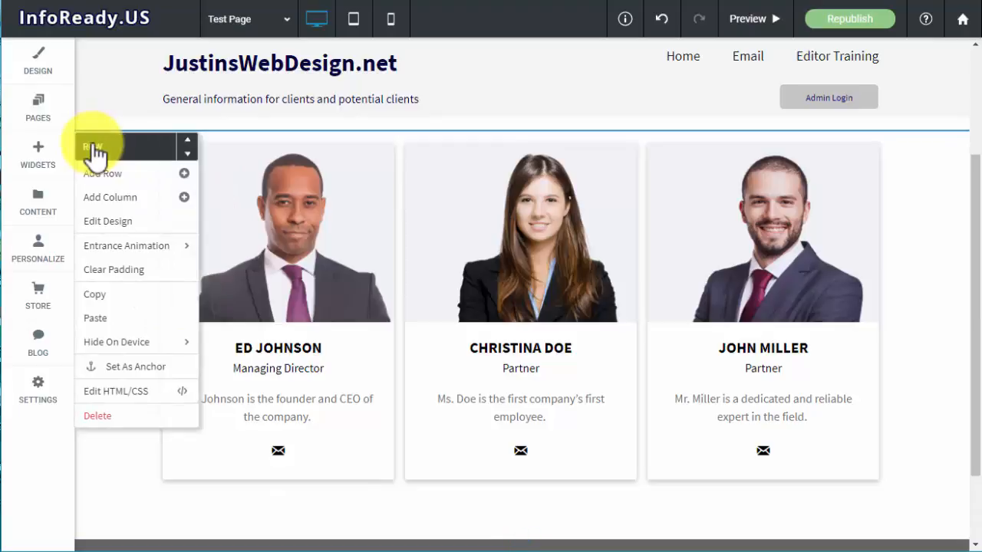
left_click(129, 318)
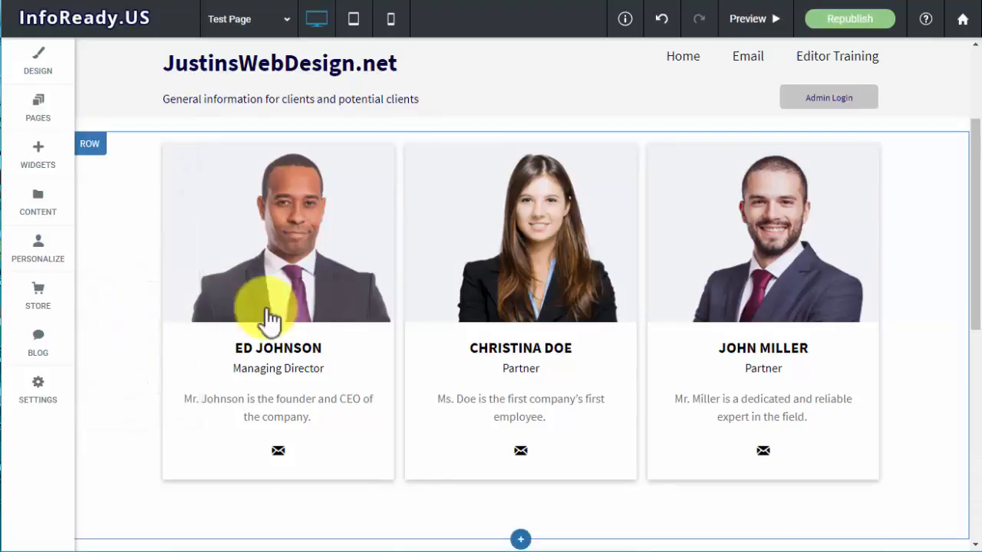
Compare the original and duplicated rows of team member cards along the page
scroll(307, 299, "down", 4)
scroll(326, 292, "down", 2)
scroll(326, 291, "up", 7)
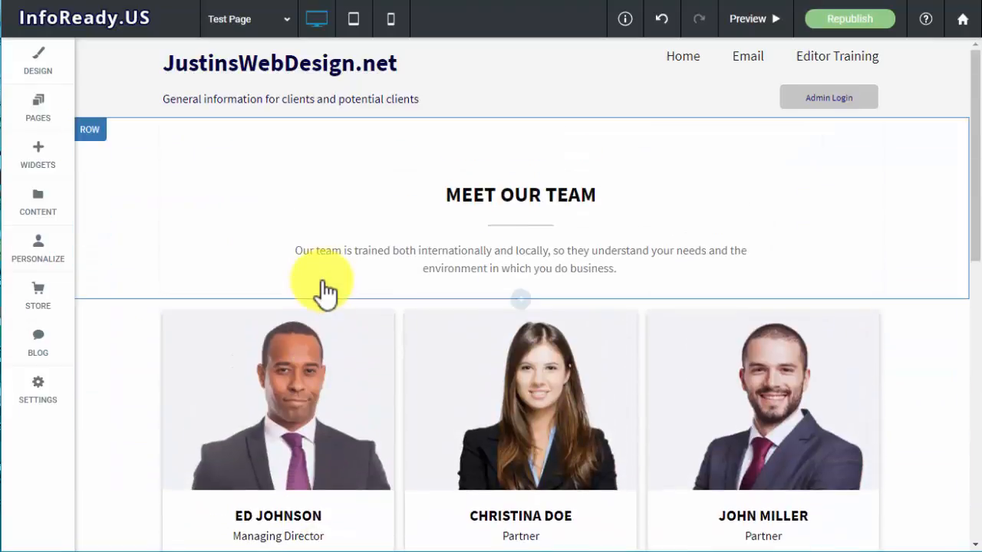
scroll(326, 291, "down", 5)
scroll(326, 291, "down", 1)
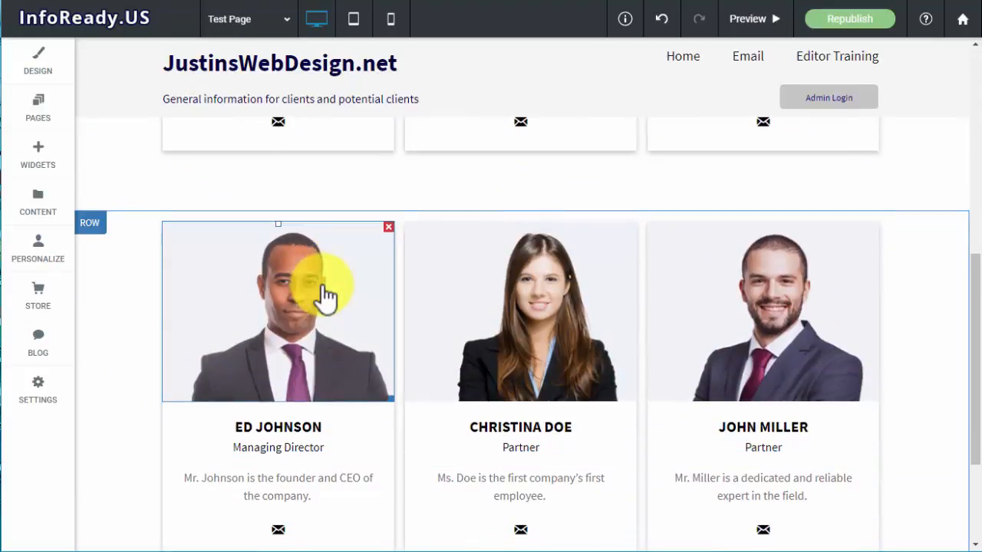
scroll(699, 311, "down", 2)
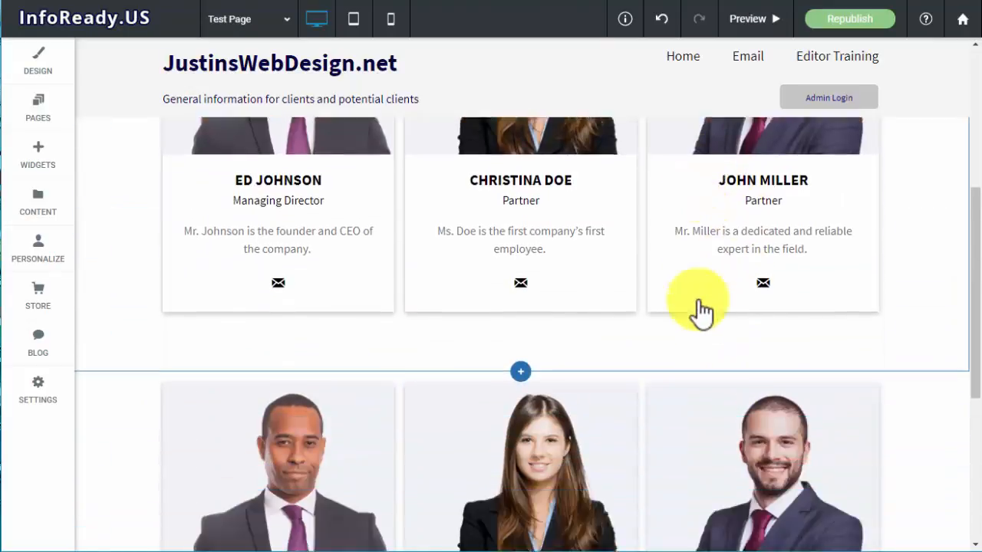
scroll(699, 311, "up", 2)
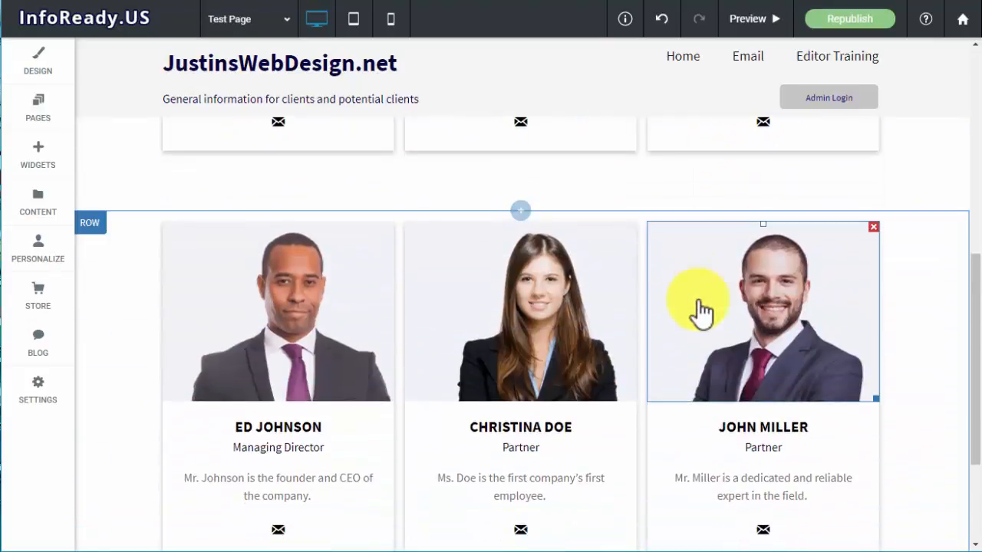
Reorder the duplicated row of team member cards relative to the original row
left_click(88, 224)
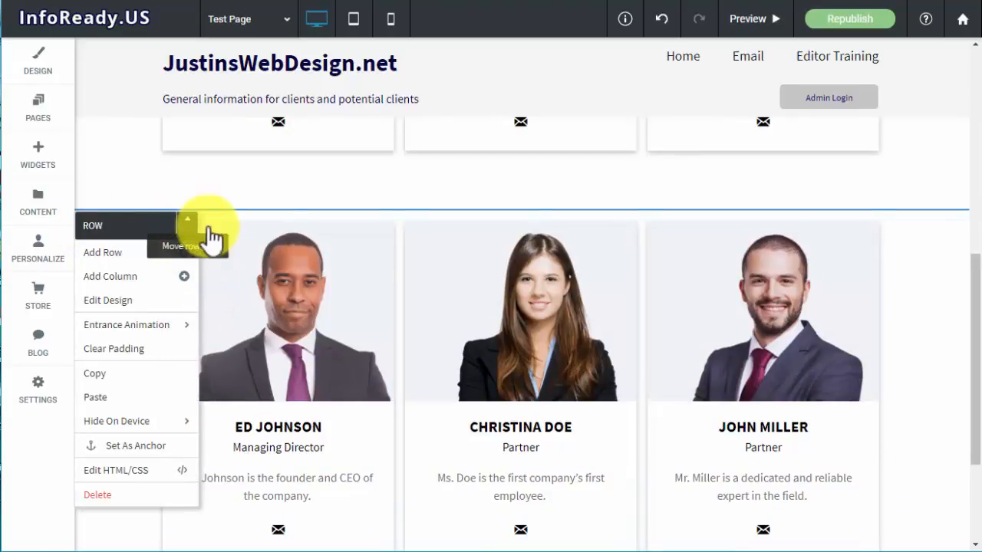
scroll(659, 316, "up", 4)
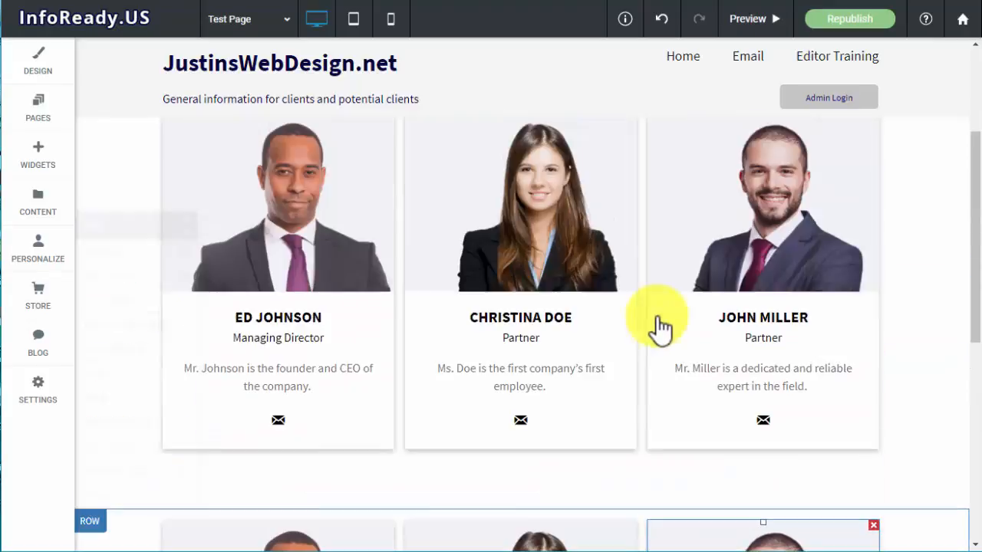
scroll(301, 267, "down", 4)
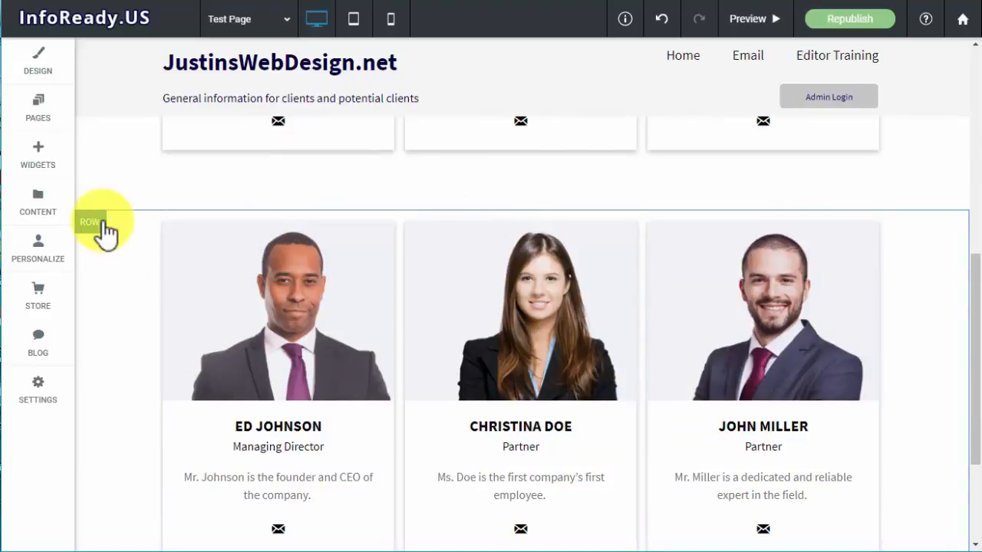
left_click(102, 223)
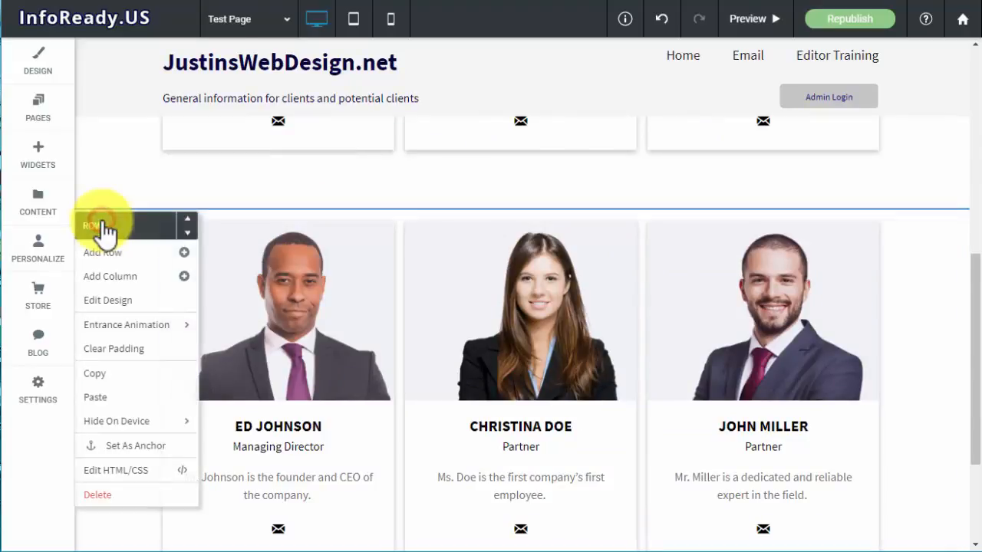
left_click(188, 226)
Replace the name on the first card of the lower team row with another team member's full name
scroll(322, 307, "down", 3)
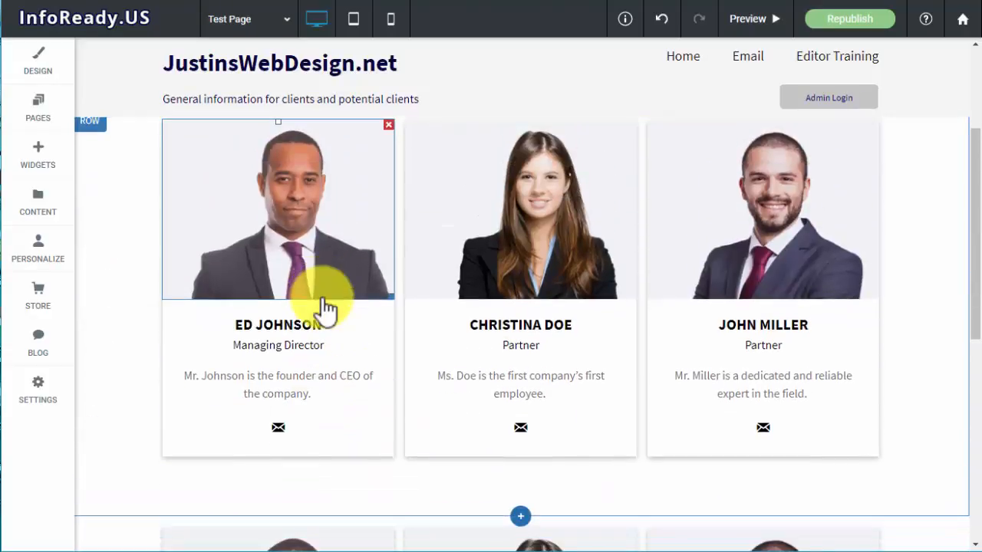
scroll(567, 245, "down", 3)
scroll(544, 289, "down", 3)
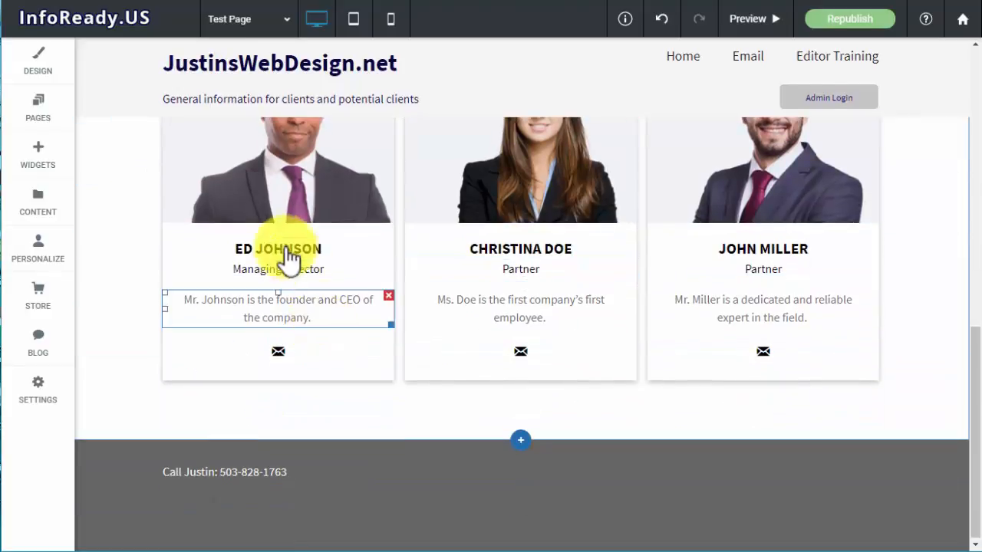
left_click(277, 246)
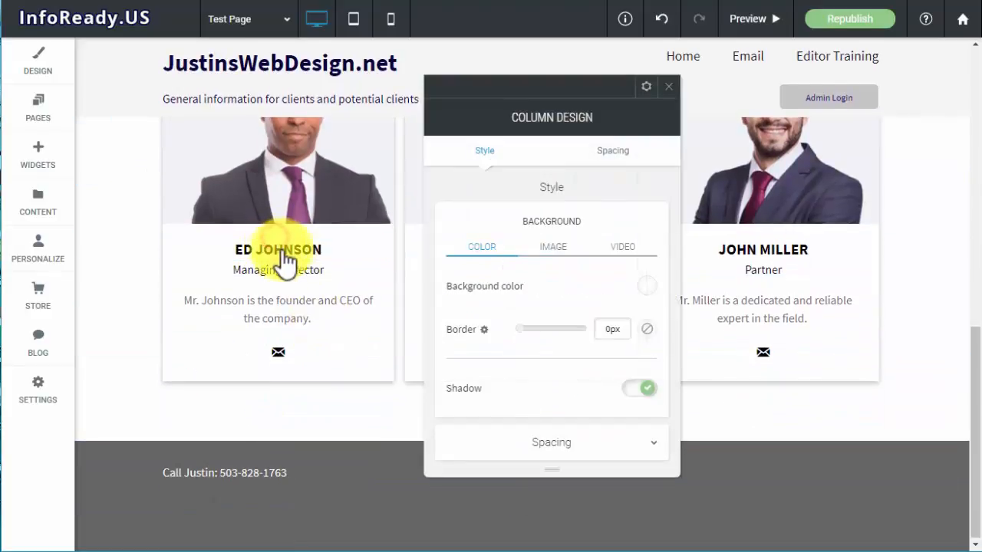
left_click(671, 85)
left_click(322, 253)
triple_click(335, 247)
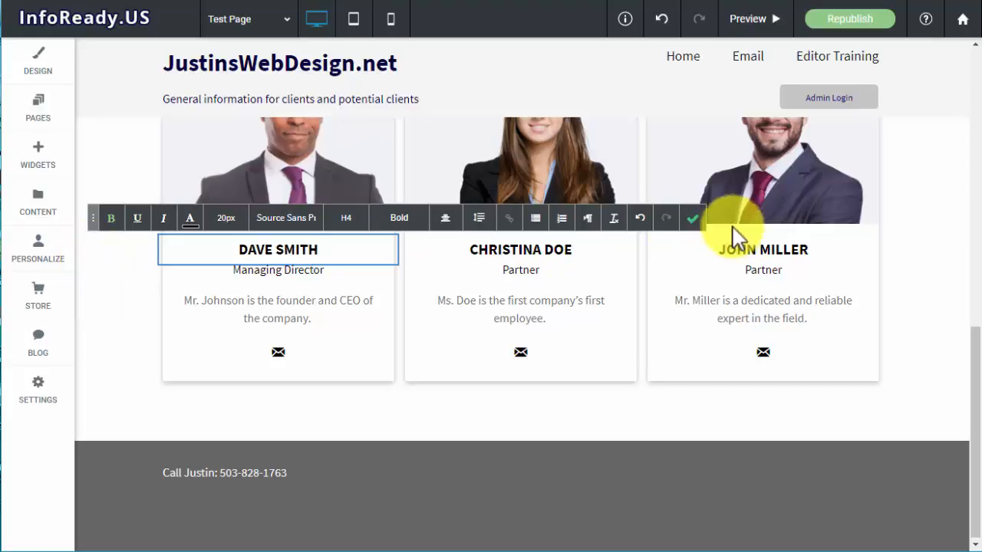
left_click(692, 218)
Change the job title on the lower row's first card to Associate Director
left_click(259, 270)
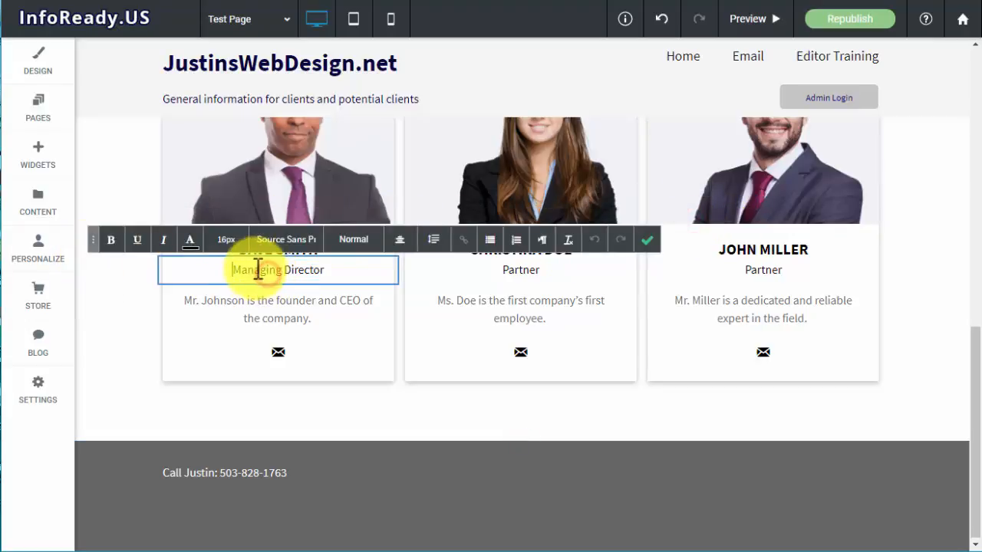
left_click_drag(283, 270, 230, 269)
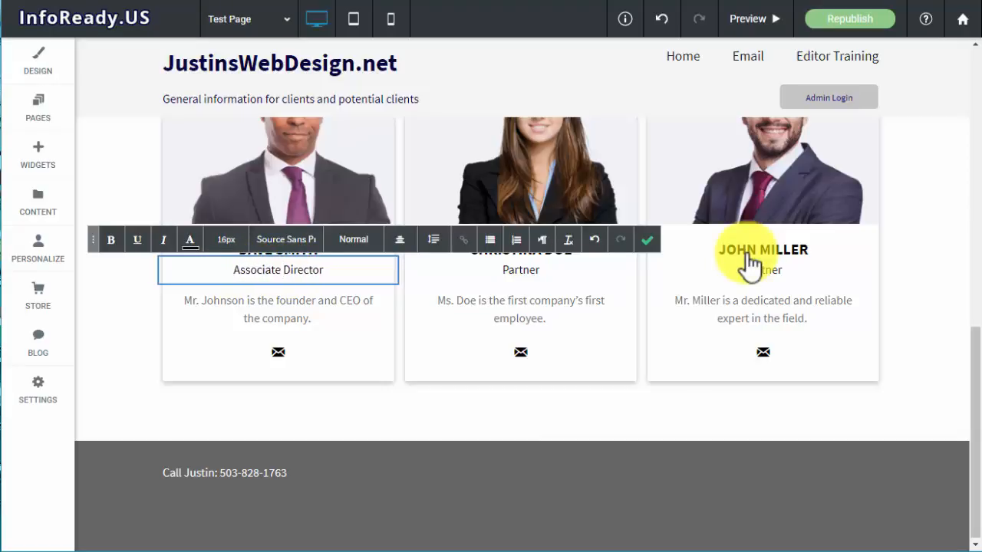
left_click(646, 239)
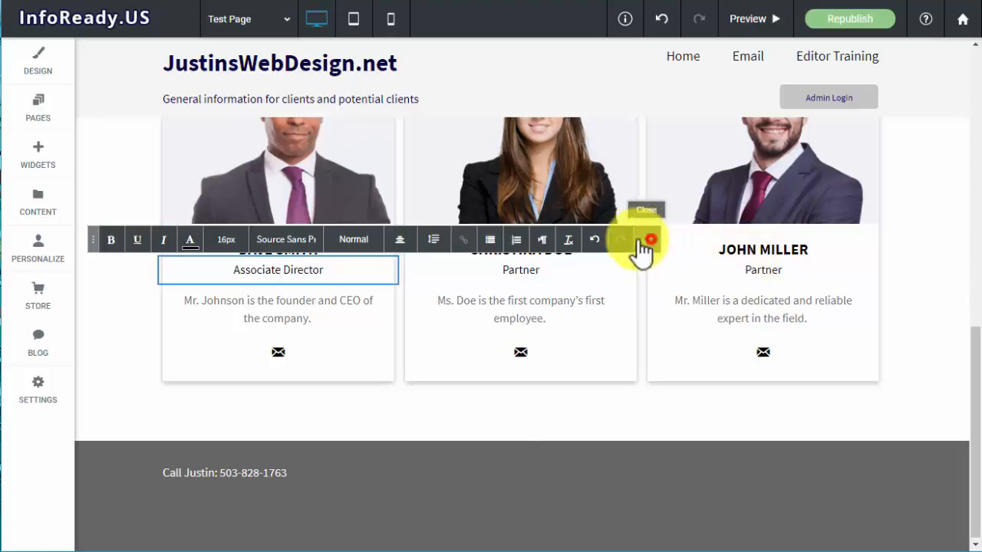
Replace the photo on the lower row's first card with young-man-portrait.jpg from the Free Images collection
left_click(347, 192)
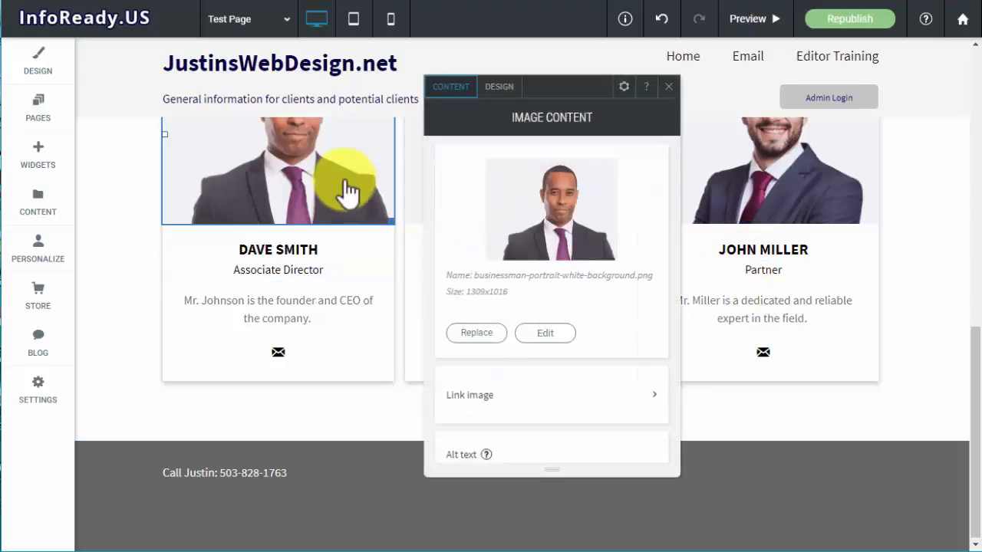
left_click(476, 333)
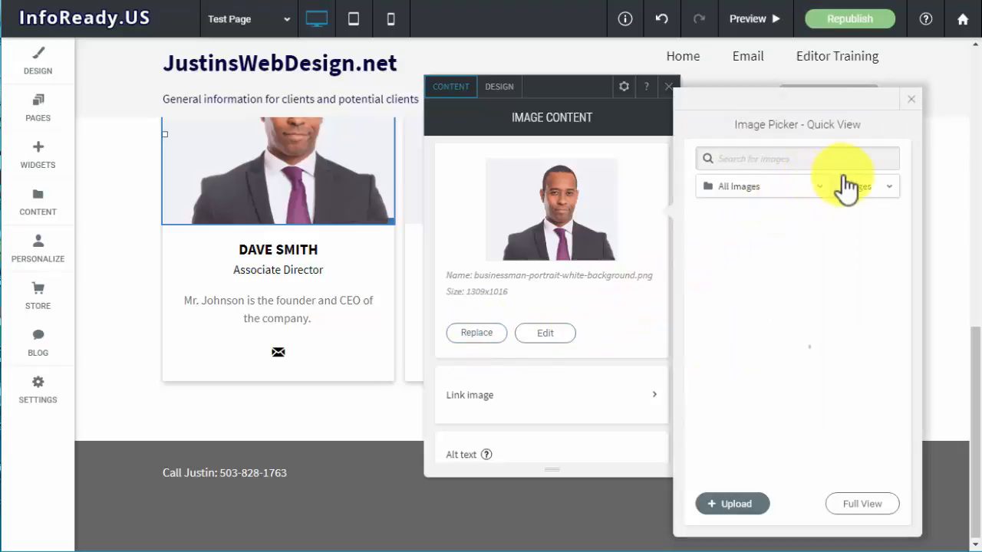
left_click(791, 186)
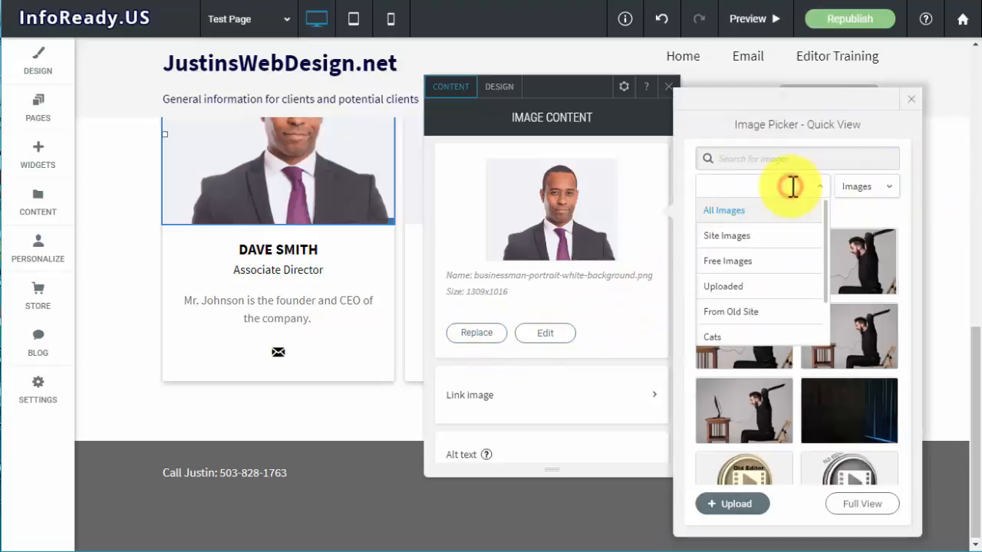
left_click(744, 261)
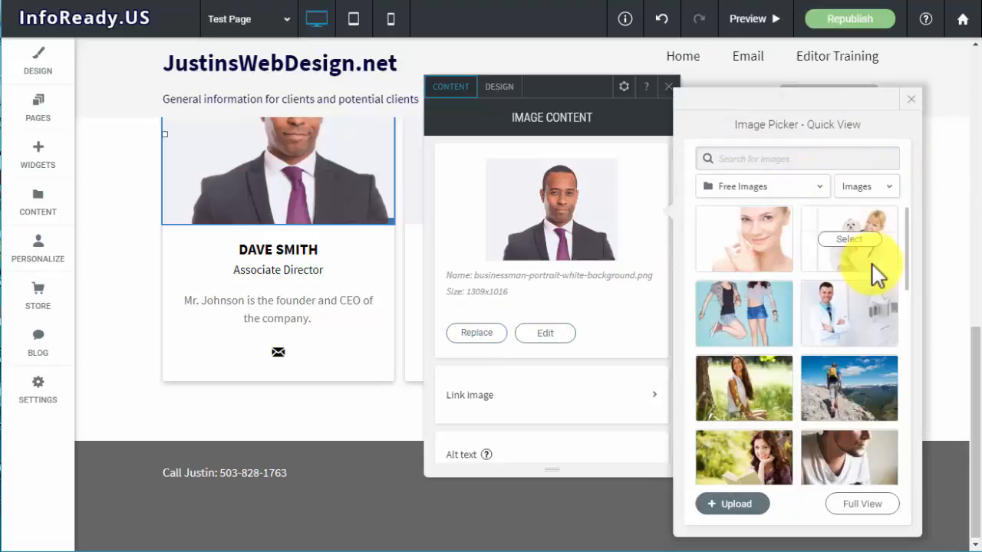
scroll(860, 280, "down", 10)
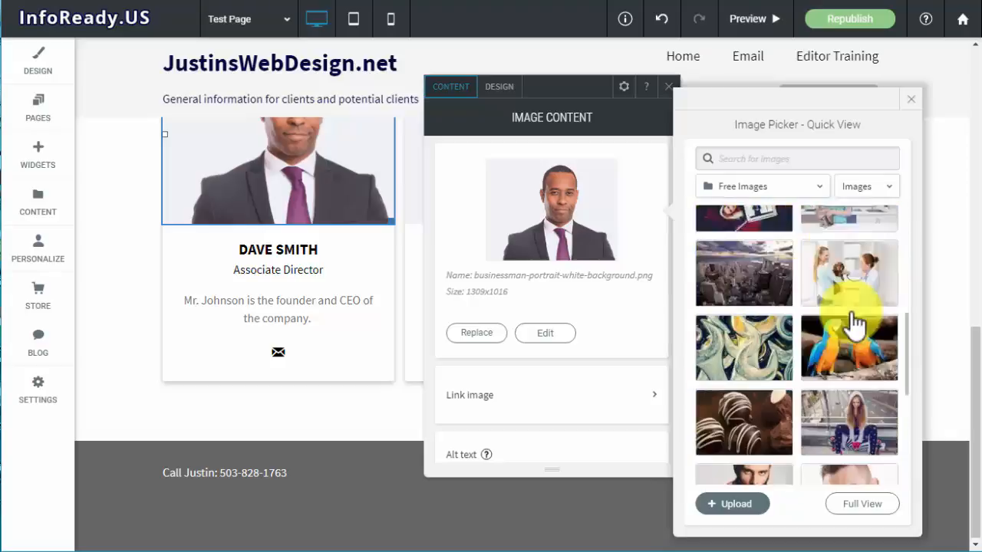
scroll(854, 325, "down", 2)
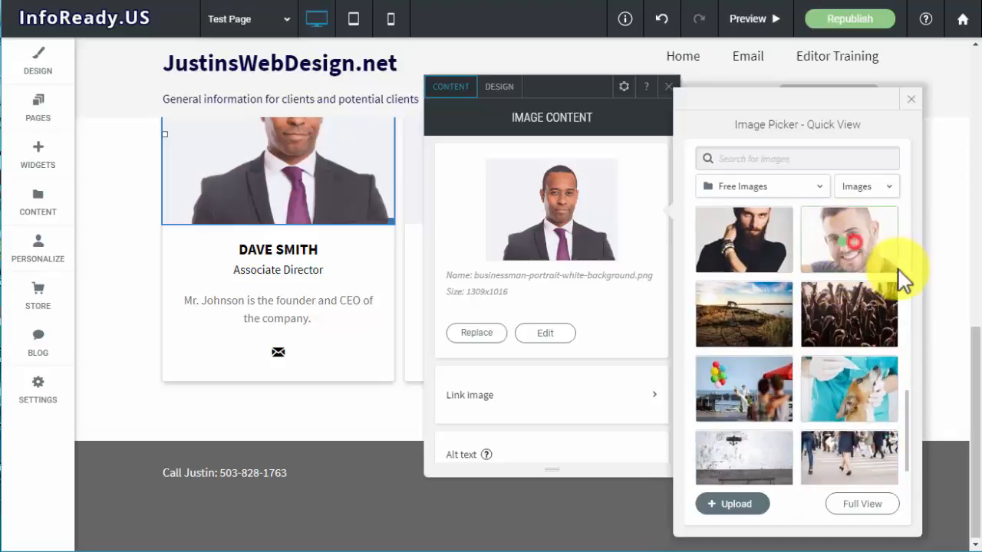
left_click(849, 239)
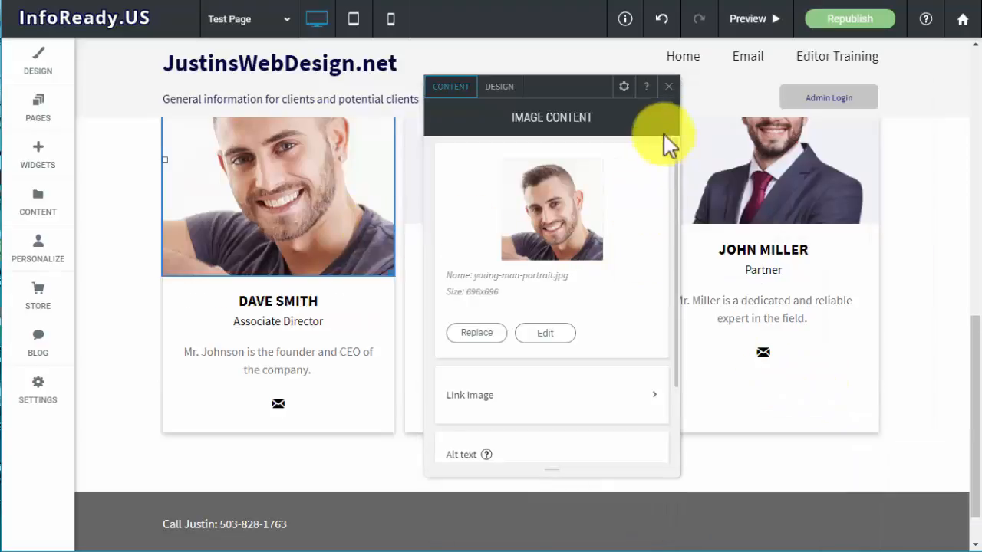
left_click(665, 97)
Move the customized row of team cards up one place, above the original row
scroll(519, 314, "up", 2)
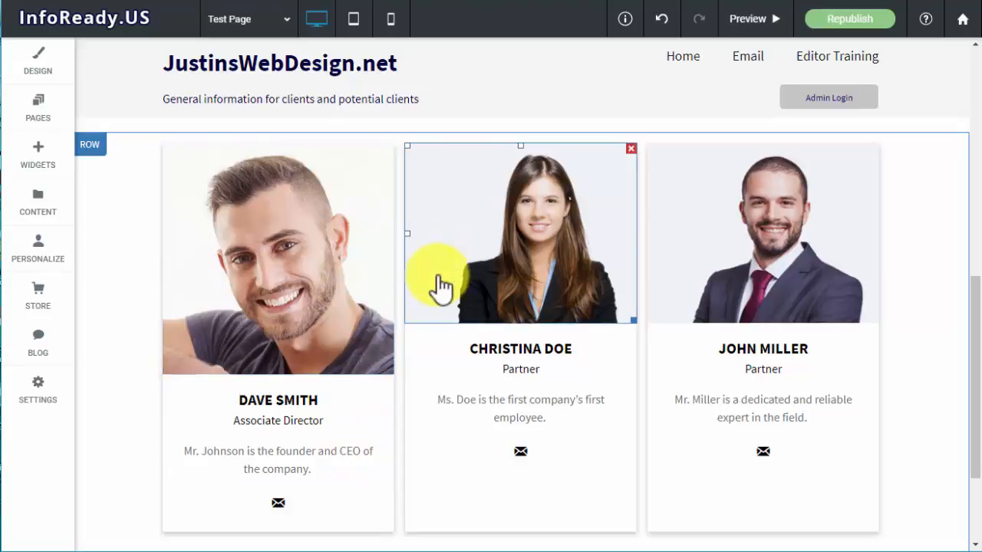
scroll(453, 303, "up", 5)
scroll(452, 302, "down", 2)
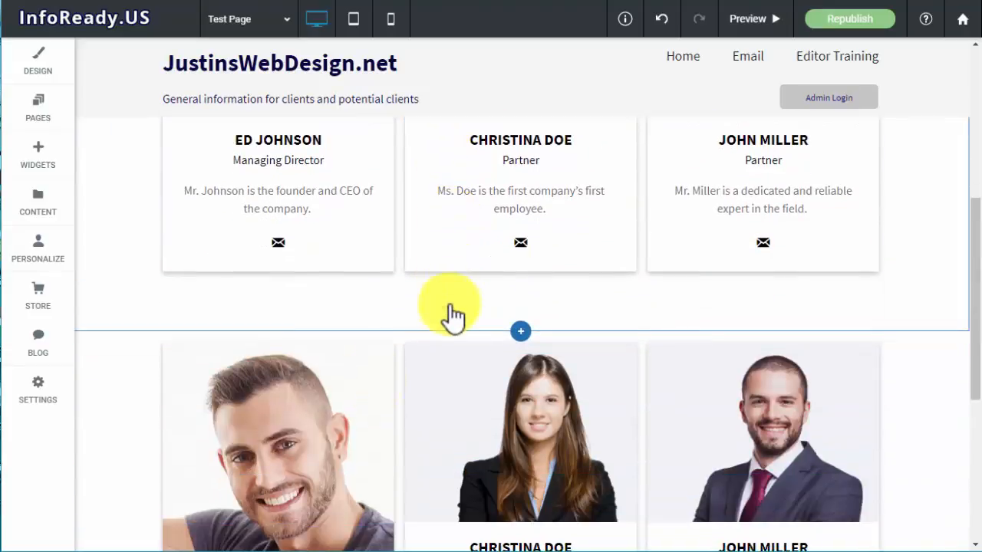
left_click(92, 346)
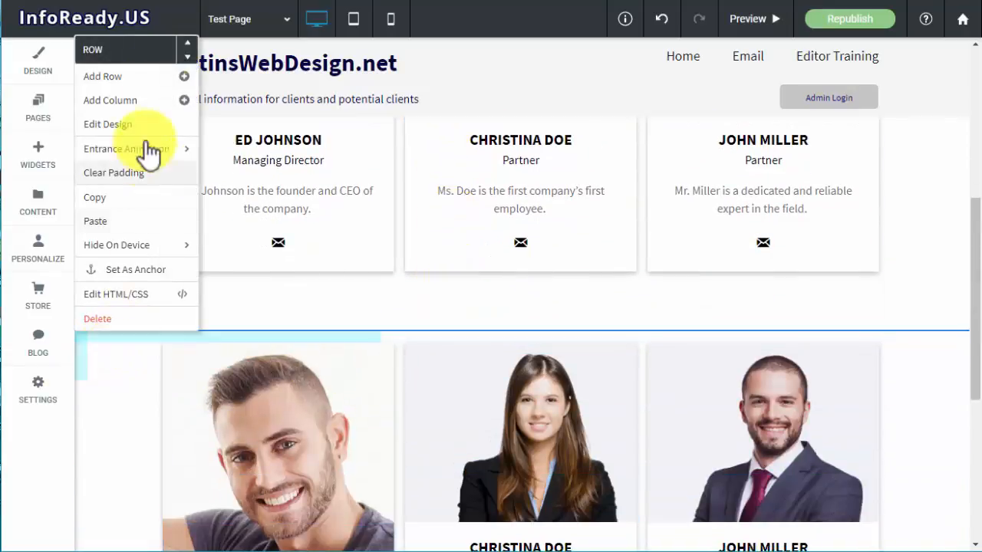
left_click(187, 43)
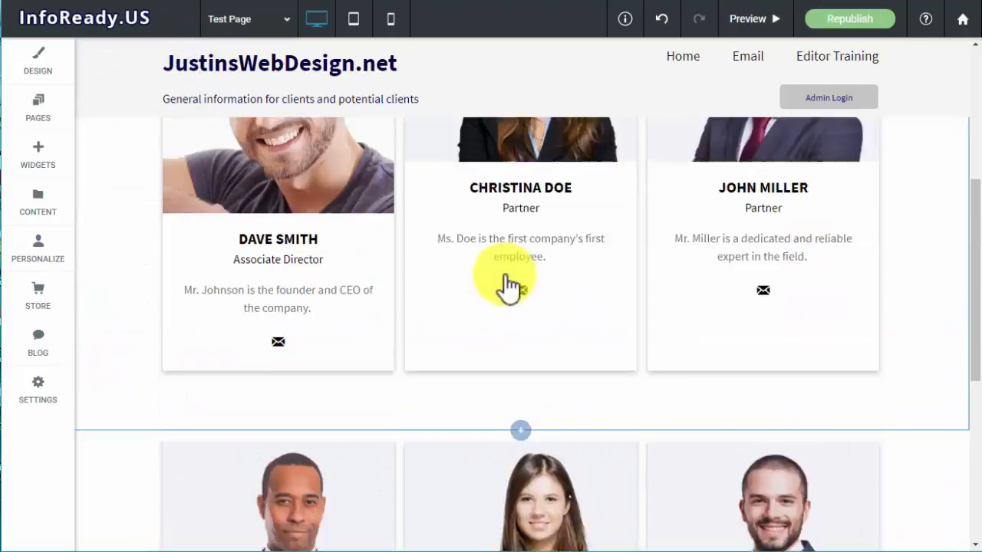
Review the new order of the two team card rows beneath the Meet Our Team section
scroll(506, 285, "up", 2)
scroll(506, 285, "down", 8)
scroll(506, 285, "up", 4)
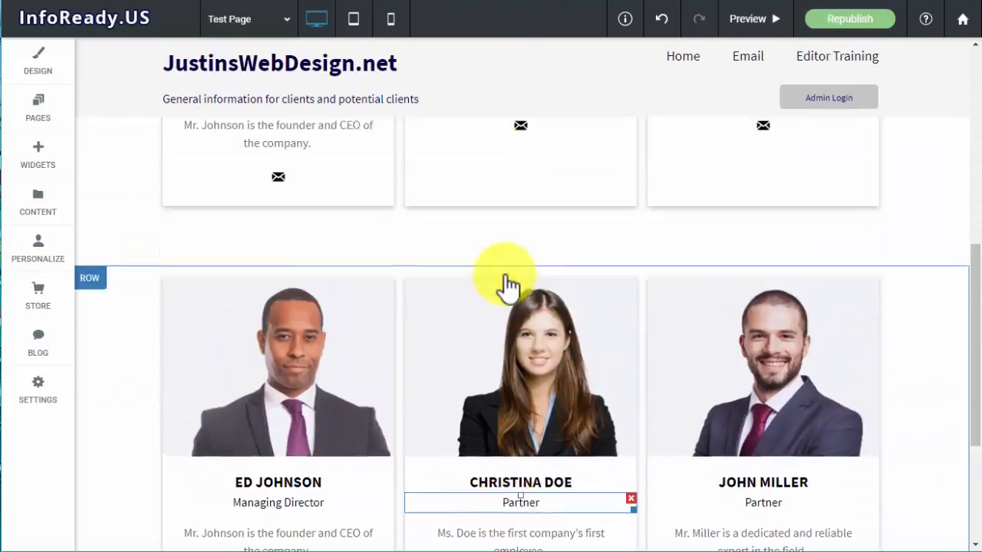
scroll(506, 285, "up", 4)
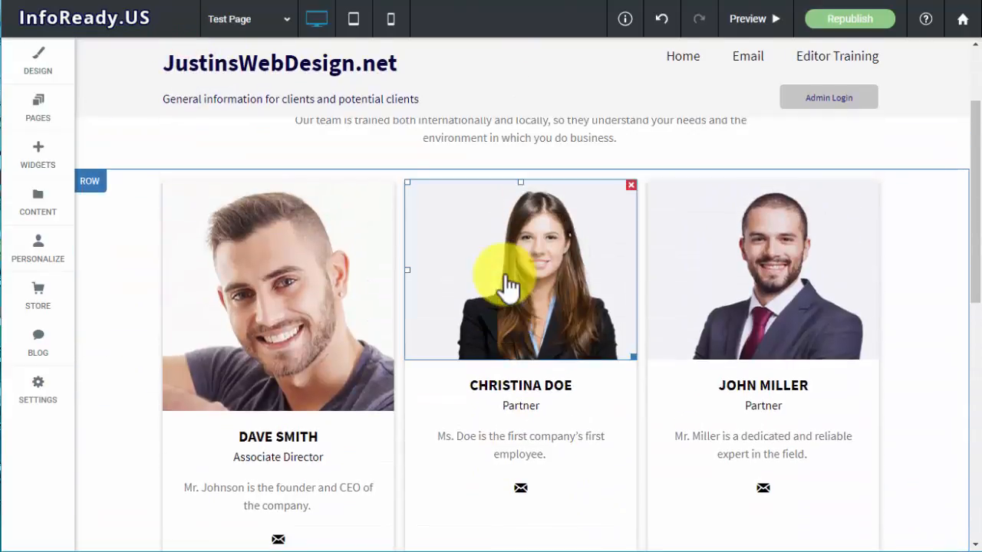
scroll(509, 285, "up", 2)
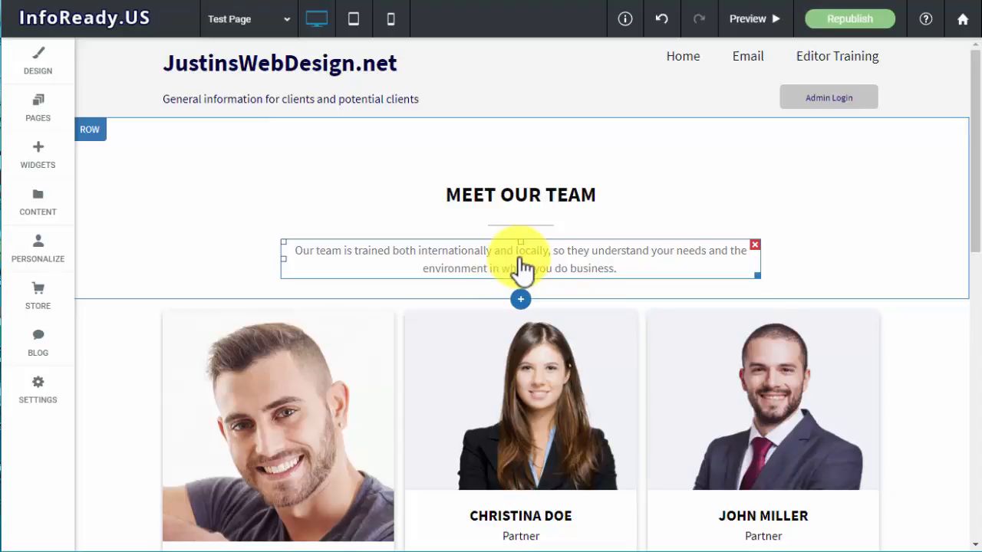
scroll(522, 268, "down", 8)
left_click(519, 273)
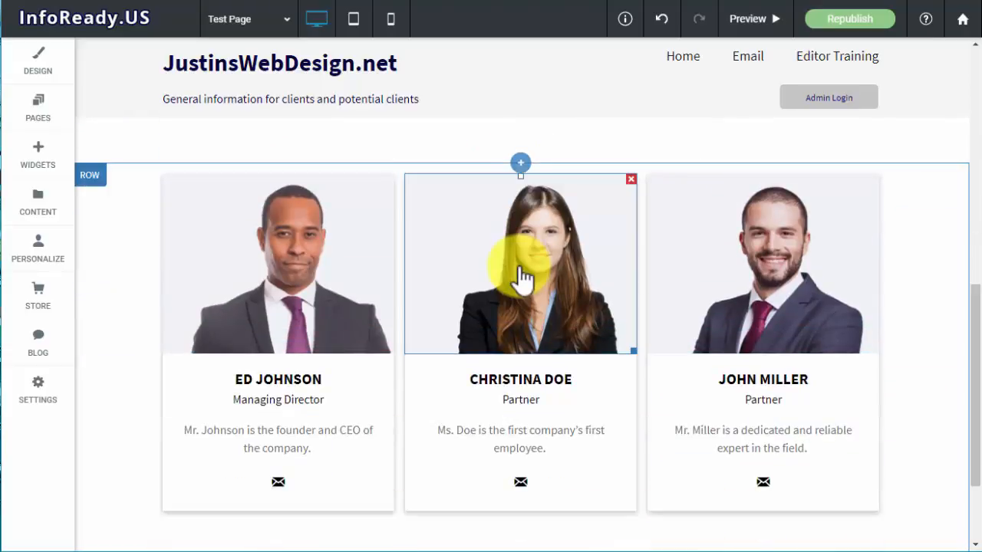
left_click(655, 251)
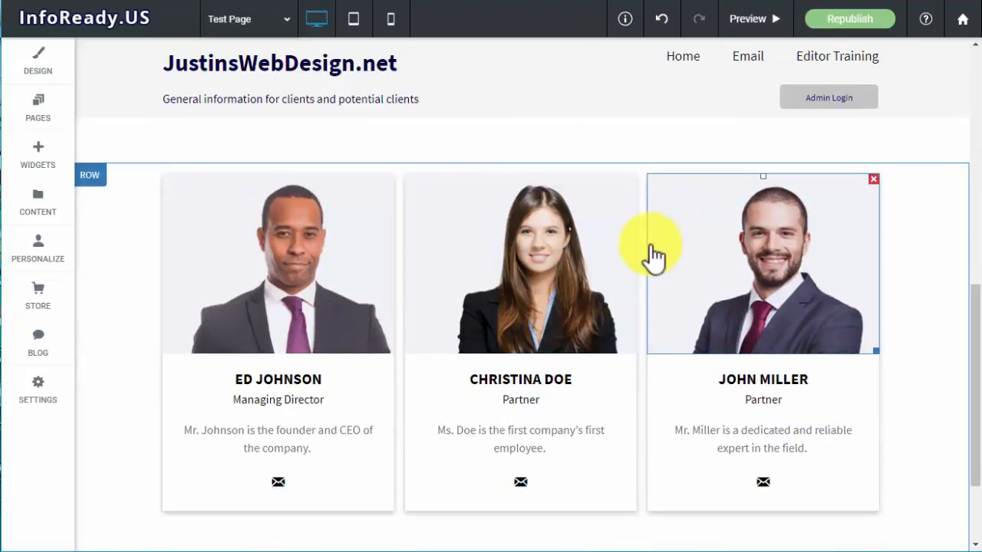
scroll(651, 273, "up", 7)
left_click(651, 272)
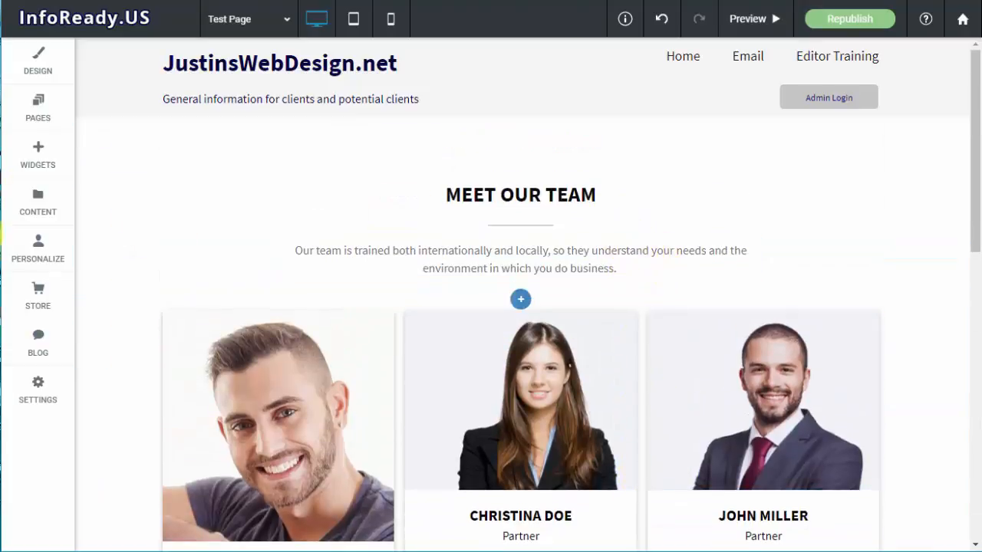
Add an empty row above the Meet Our Team section
left_click(94, 132)
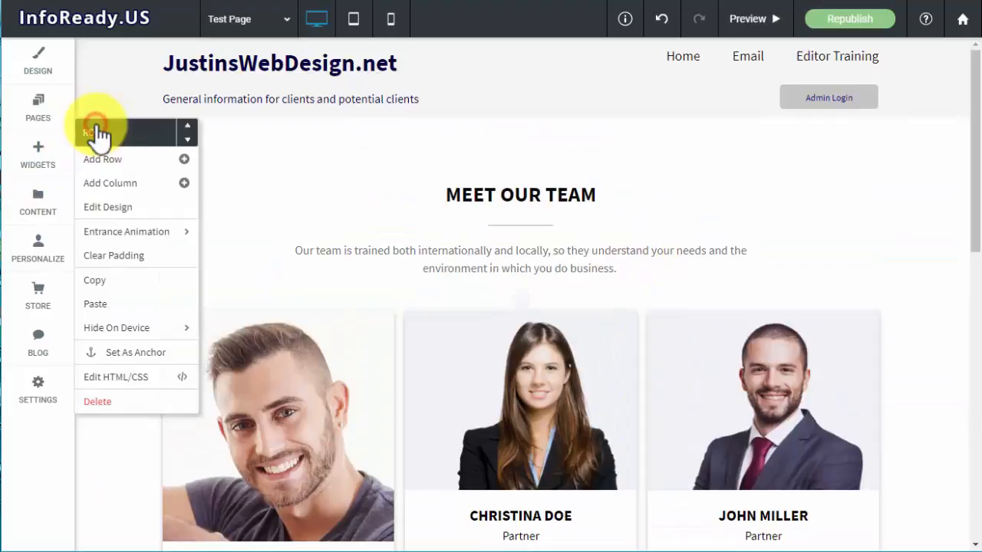
left_click(187, 162)
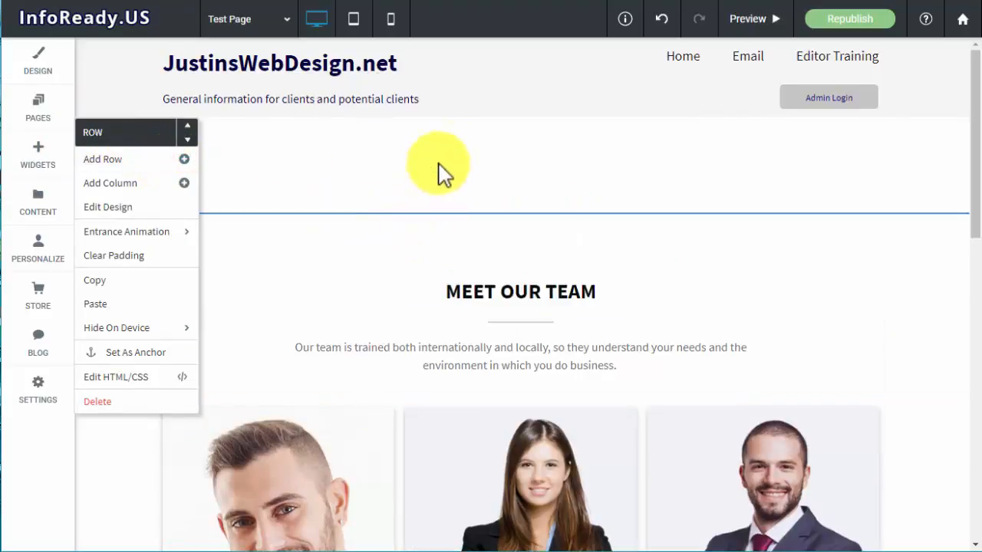
left_click(381, 188)
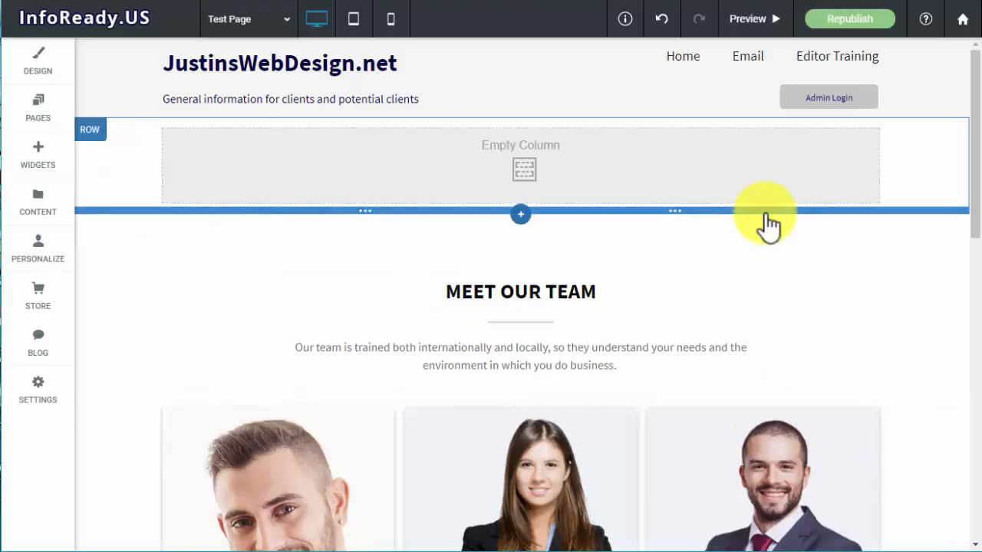
scroll(770, 364, "down", 4)
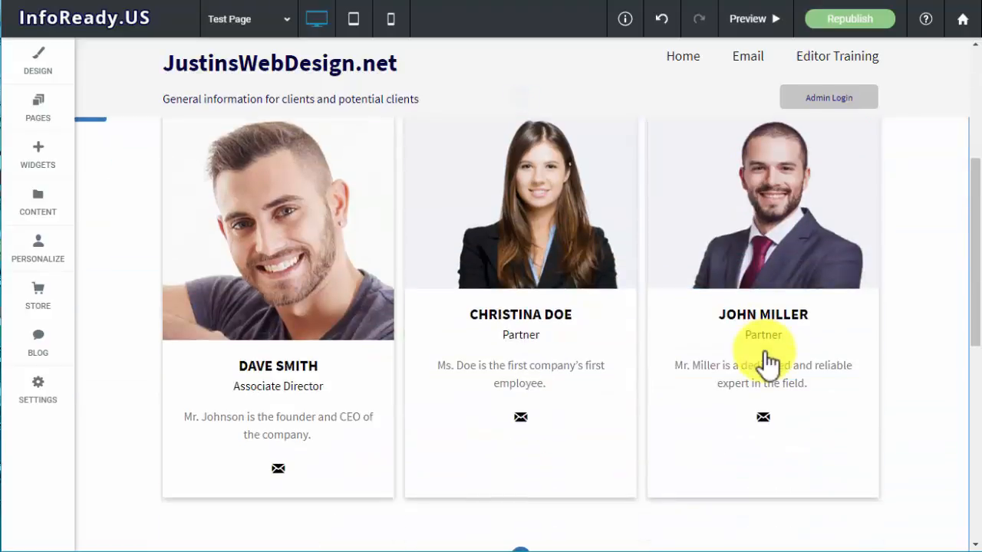
scroll(769, 363, "up", 4)
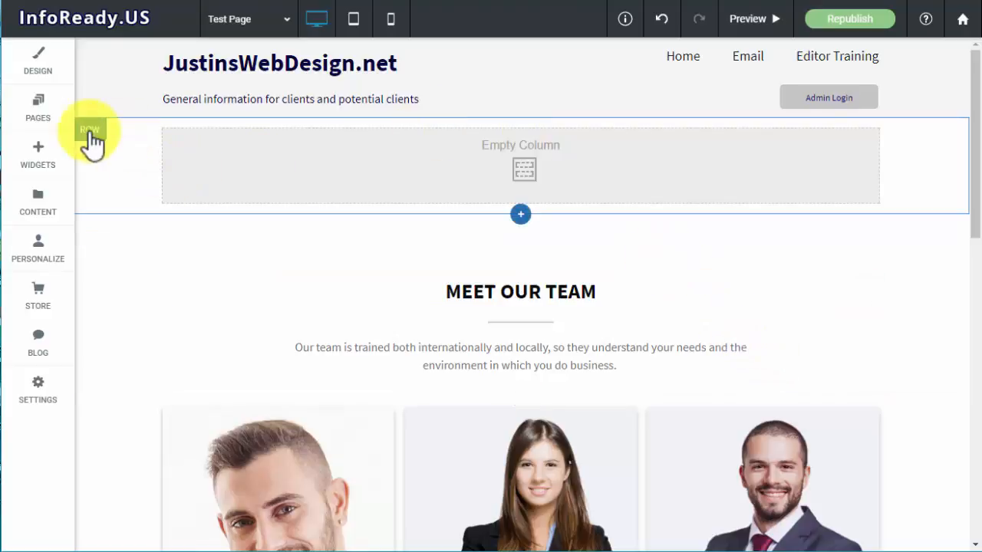
Delete the empty row above the Meet Our Team section
left_click(91, 135)
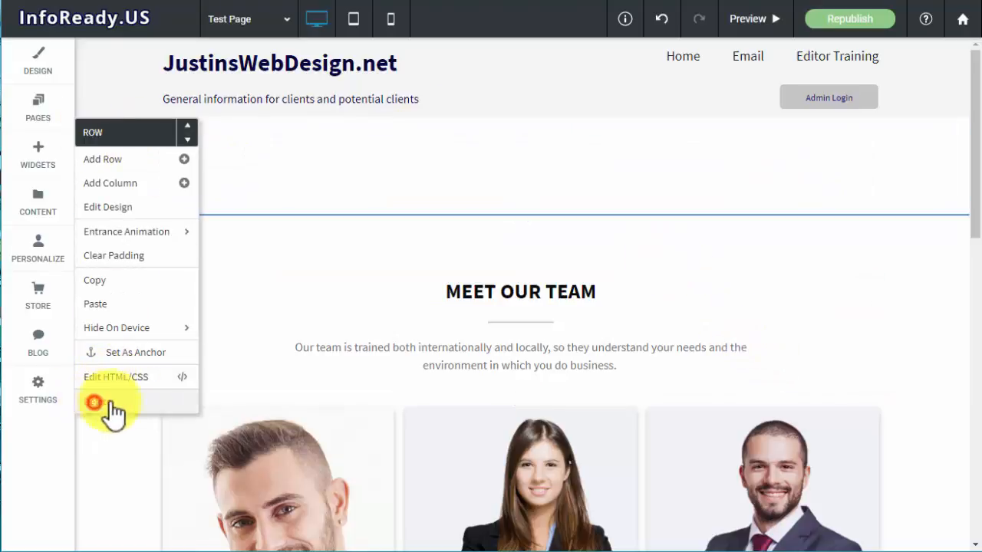
left_click(103, 402)
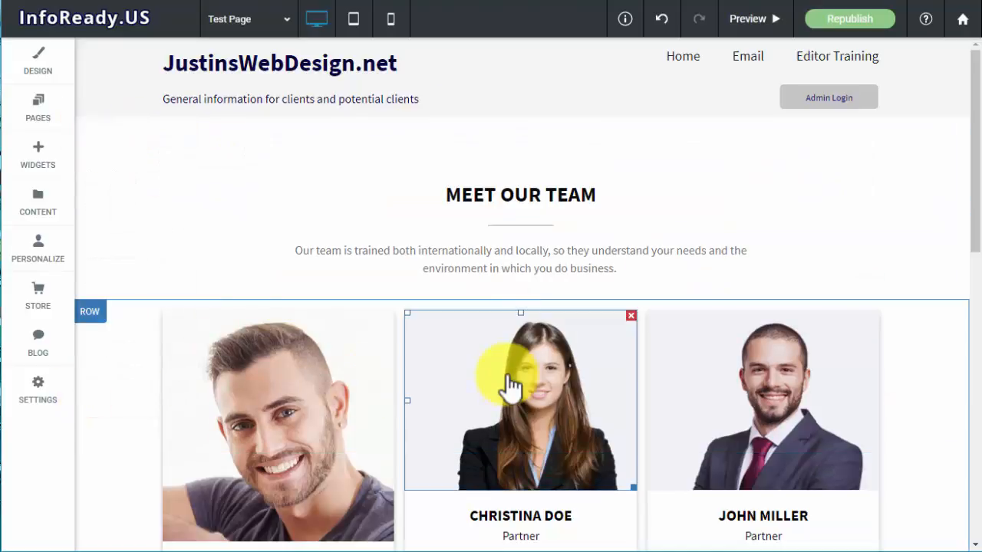
Examine the text editing tools and the element options available for the Meet Our Team title
left_click(500, 204)
left_click(817, 158)
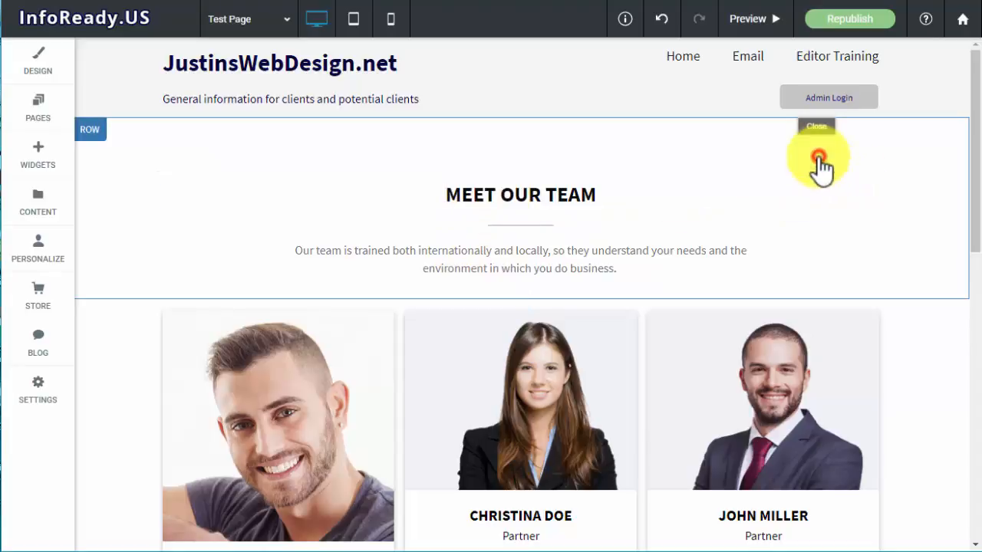
left_click(516, 196)
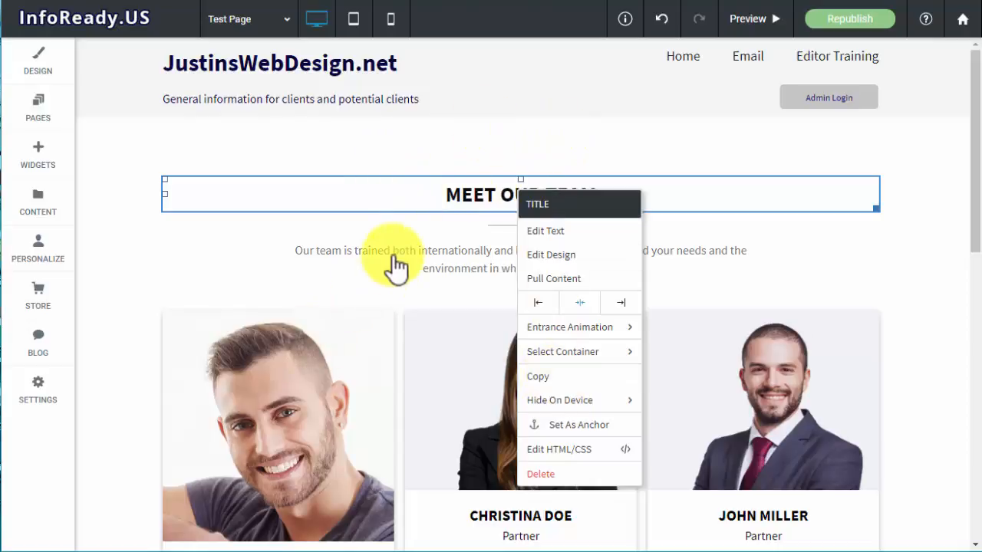
scroll(923, 285, "down", 3)
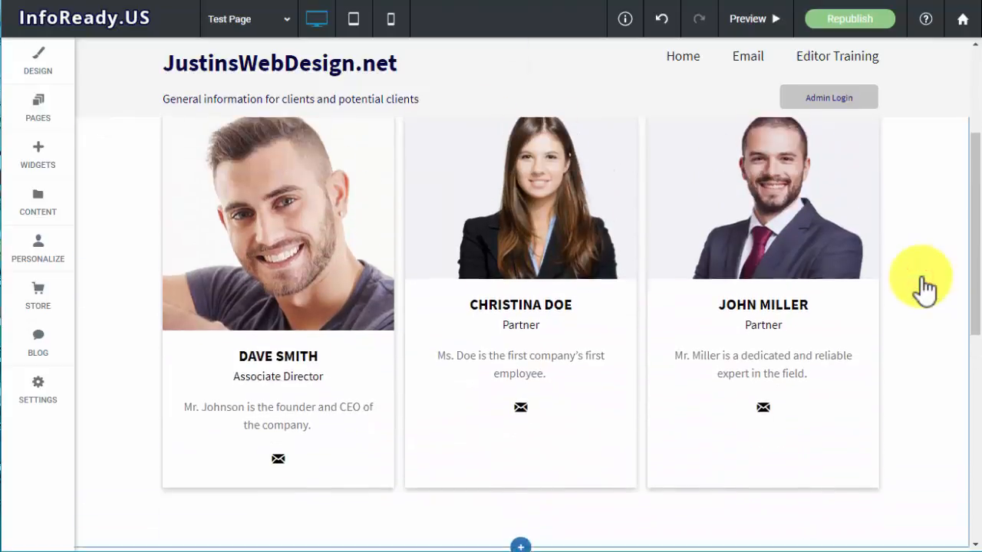
scroll(917, 290, "up", 2)
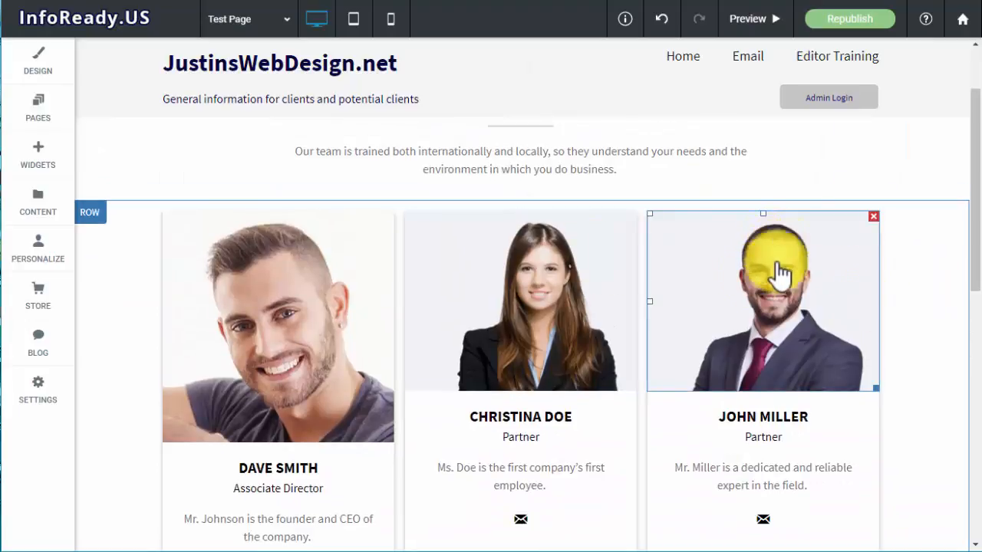
scroll(916, 387, "down", 4)
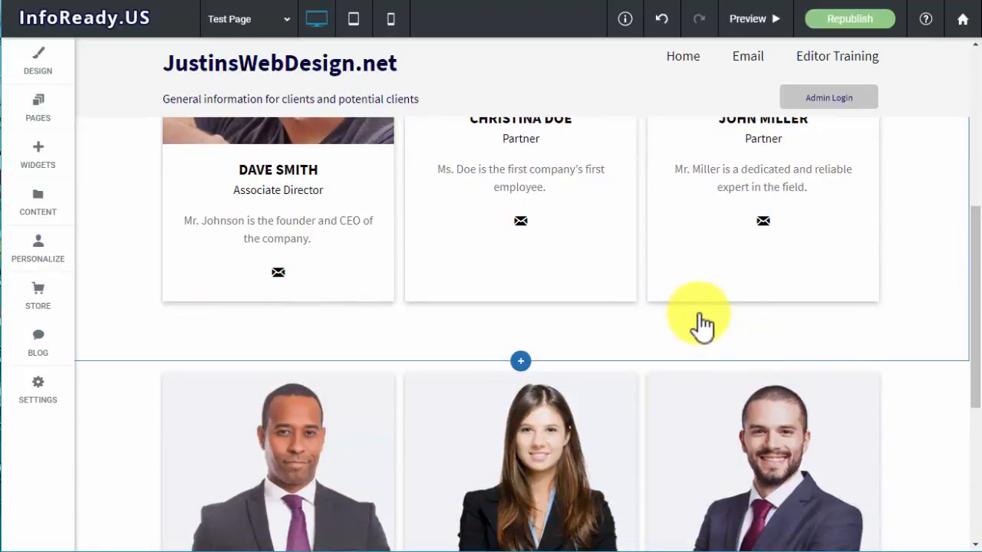
scroll(719, 273, "up", 1)
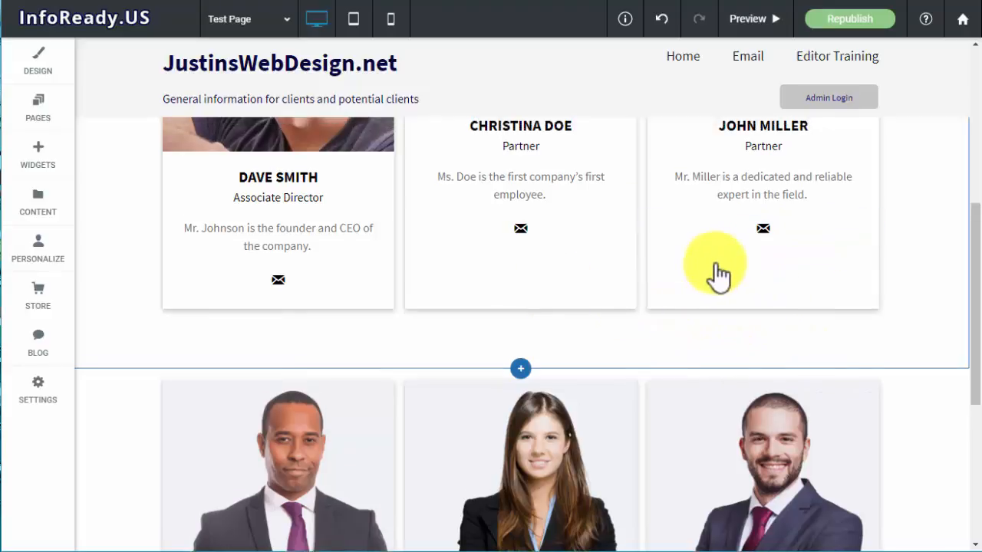
scroll(718, 274, "up", 4)
scroll(771, 311, "down", 3)
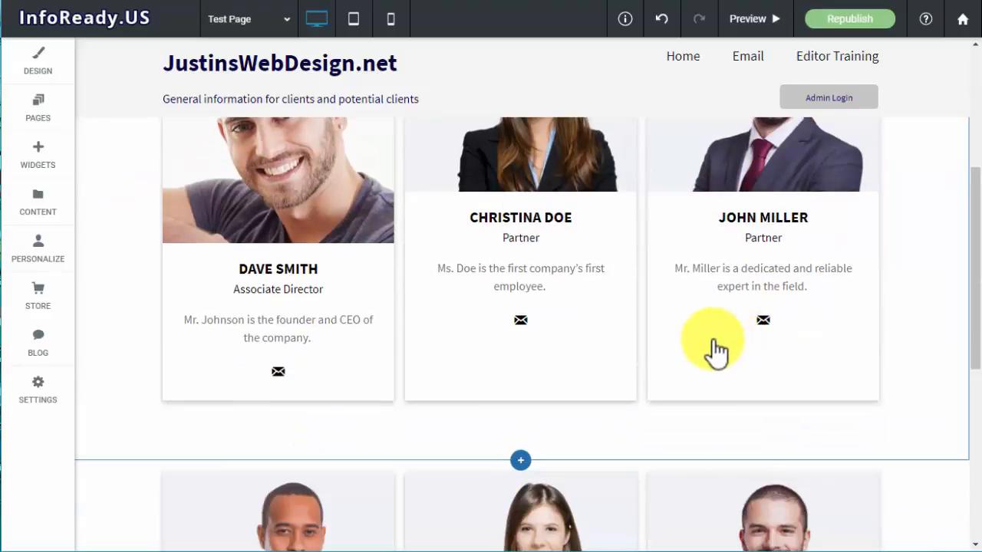
Select the column container of the third card's description paragraph in the upper team row and copy that column
left_click(709, 342)
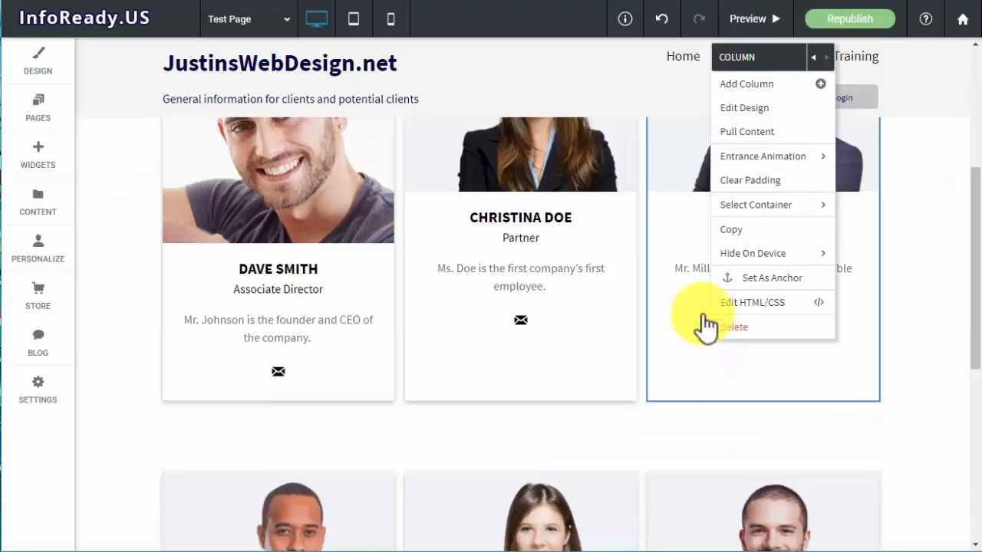
left_click(710, 355)
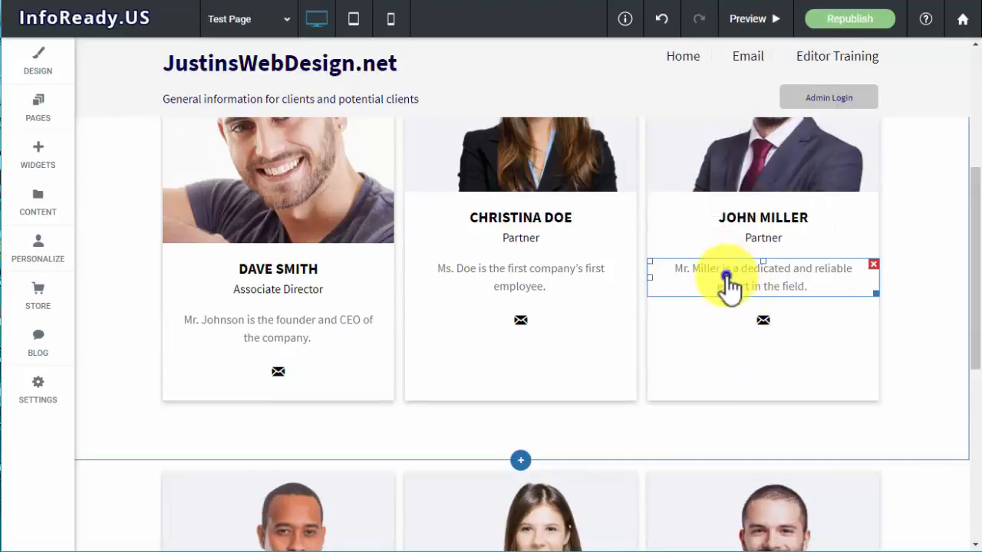
left_click(727, 278)
mouse_move(810, 412)
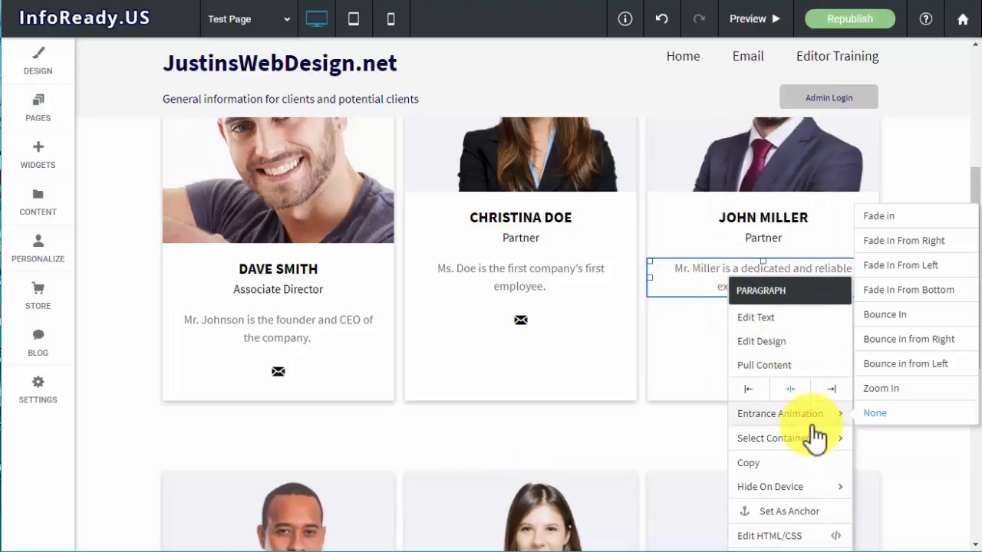
mouse_move(814, 441)
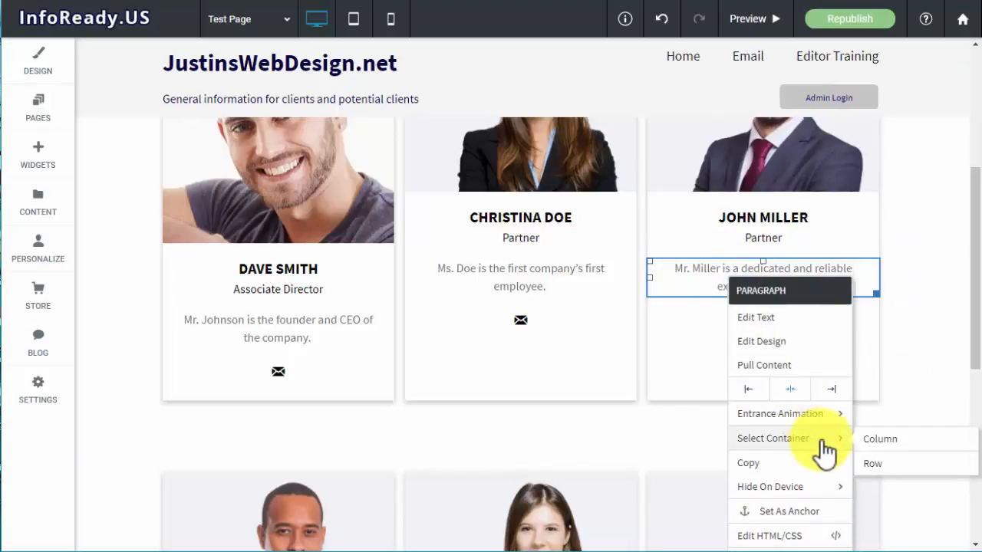
left_click(896, 443)
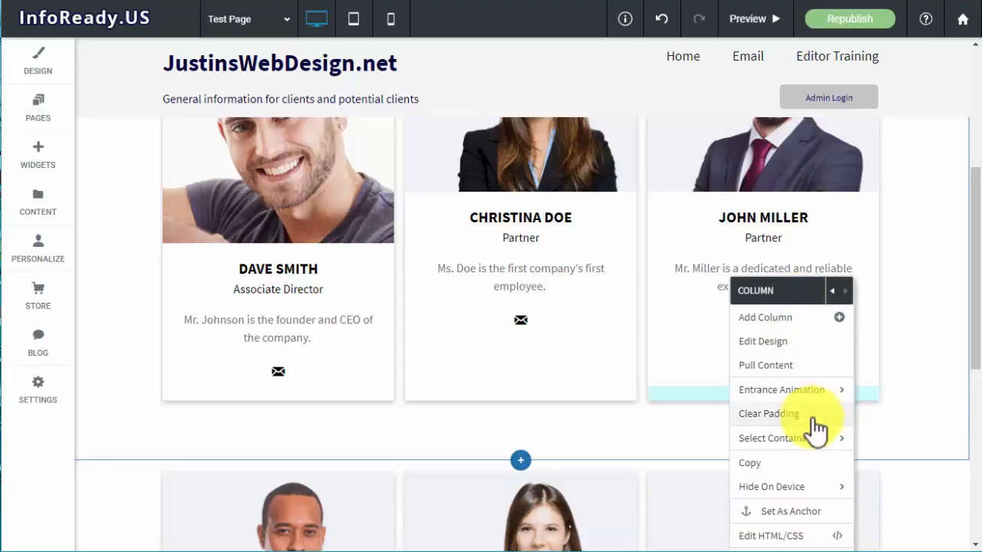
left_click(759, 466)
Paste the copied card column into the upper team row beneath the Meet Our Team section
scroll(819, 308, "up", 3)
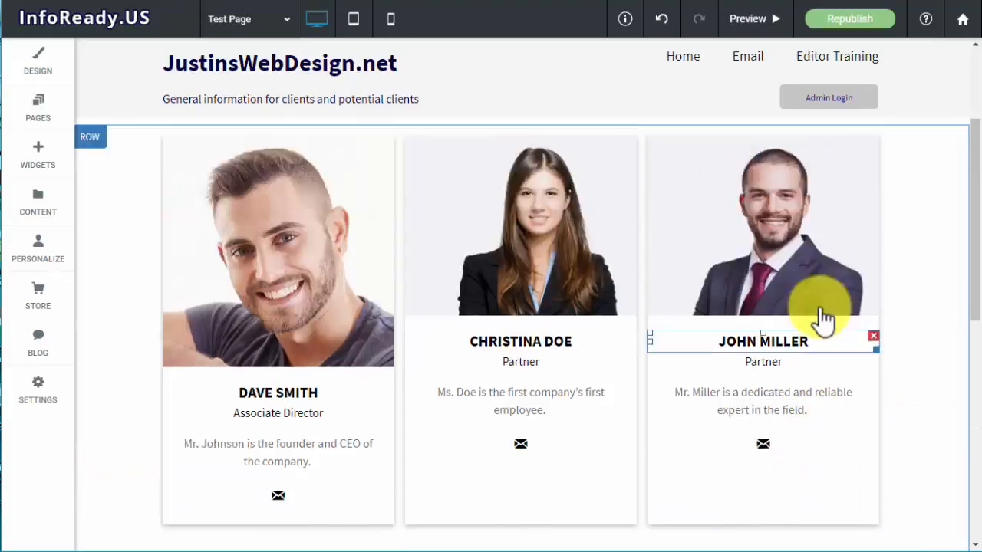
scroll(819, 308, "down", 1)
scroll(767, 277, "down", 1)
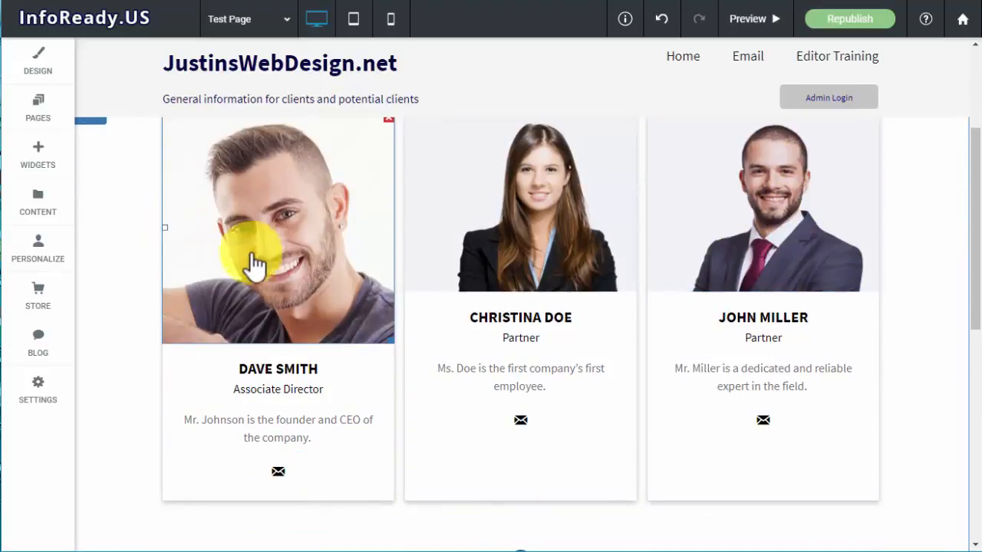
scroll(257, 269, "up", 2)
scroll(322, 310, "down", 1)
scroll(230, 276, "down", 1)
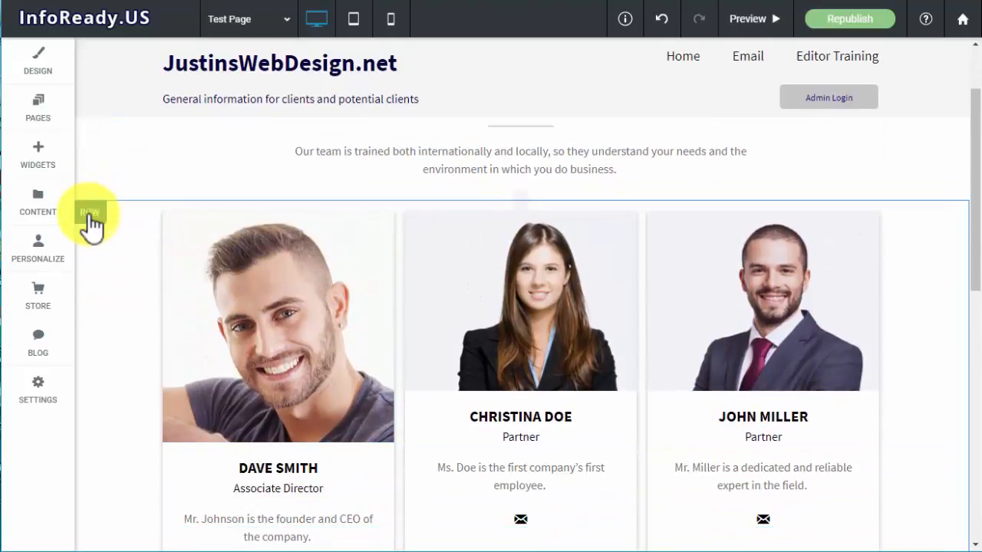
left_click(92, 217)
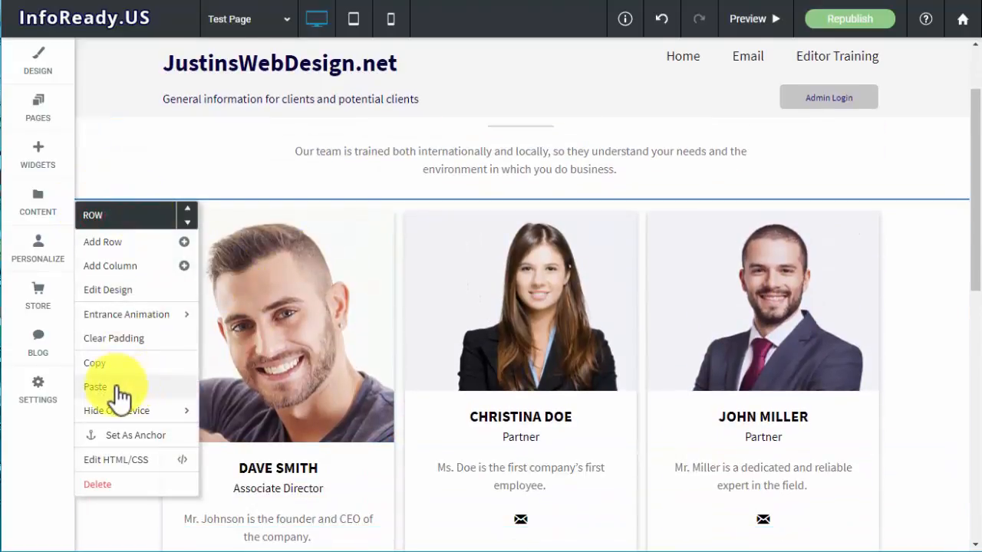
left_click(119, 388)
Examine the layout and spacing of the cards in the upper team row and compare it with the row below
scroll(643, 341, "down", 1)
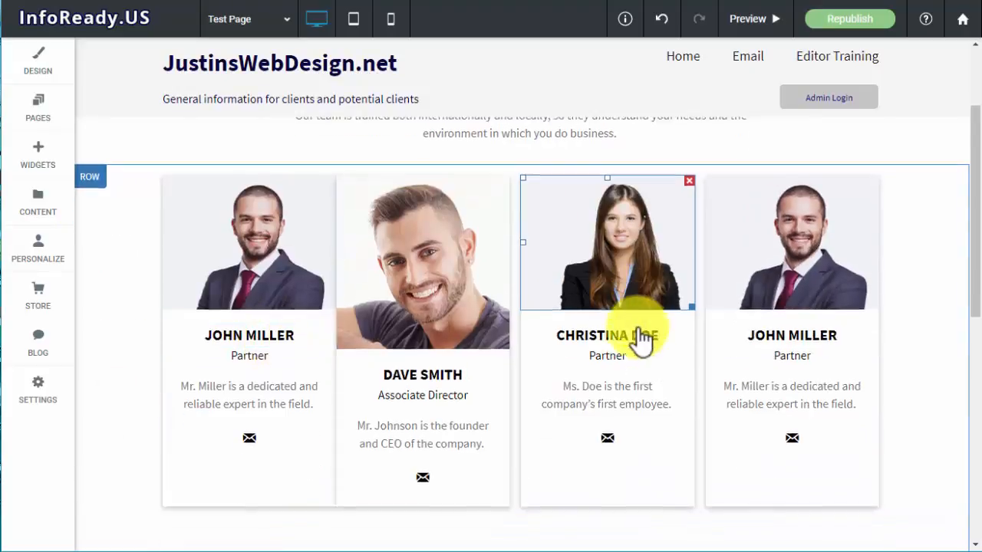
scroll(644, 344, "down", 2)
scroll(460, 360, "up", 3)
left_click(832, 345)
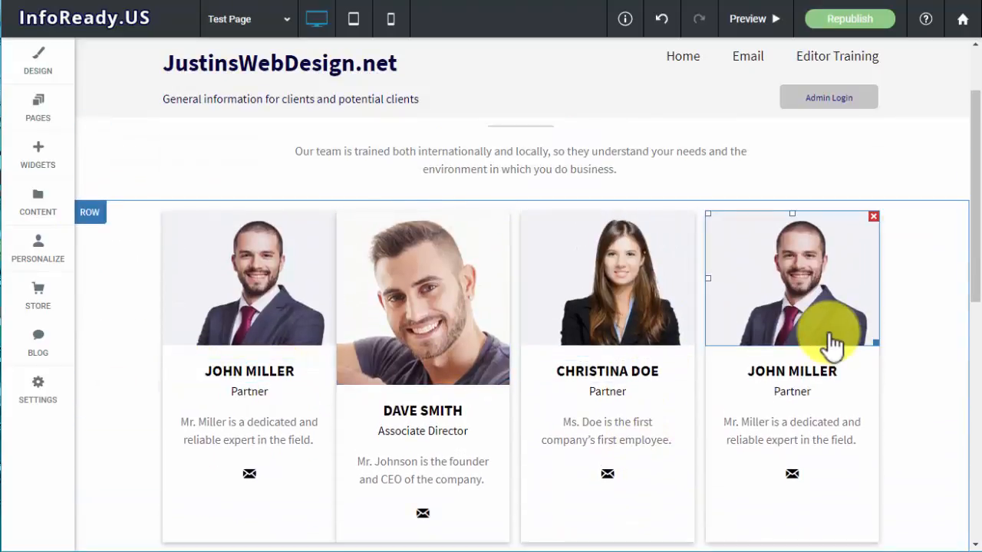
scroll(797, 346, "down", 3)
scroll(777, 346, "up", 3)
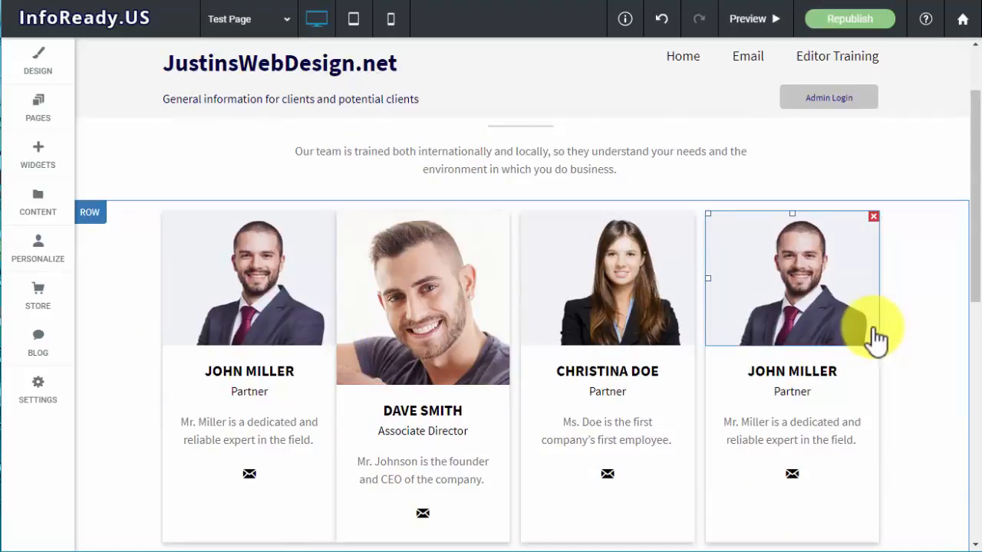
scroll(877, 338, "down", 4)
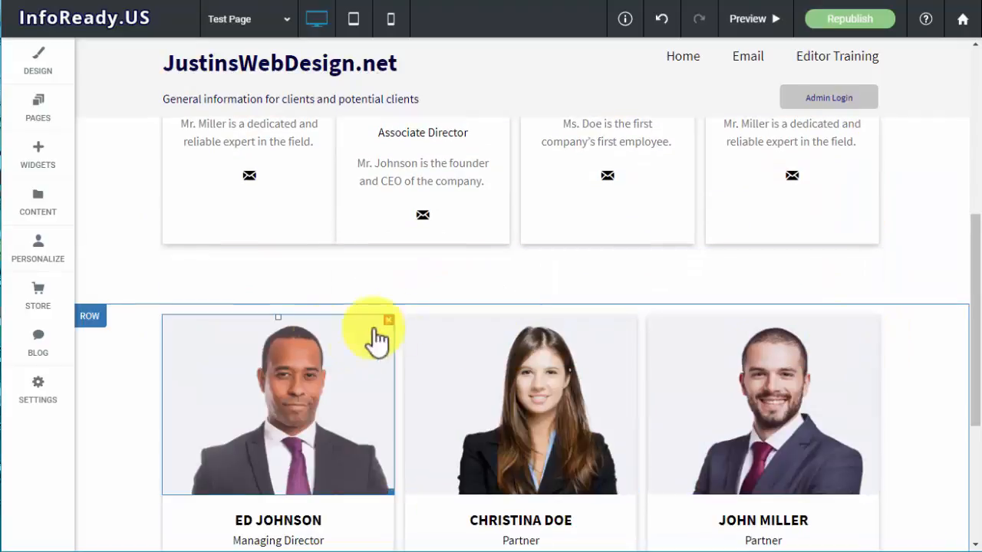
scroll(467, 263, "up", 4)
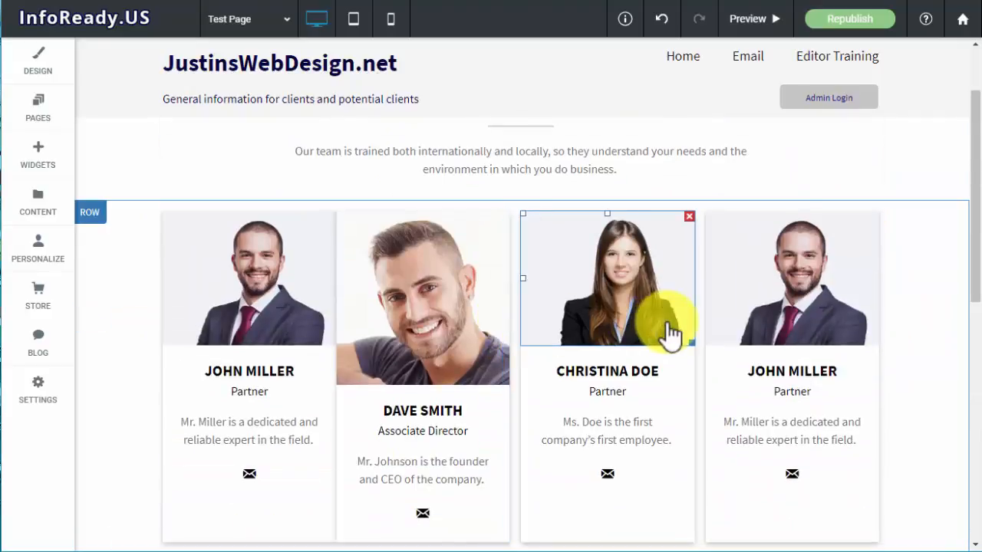
scroll(473, 396, "down", 3)
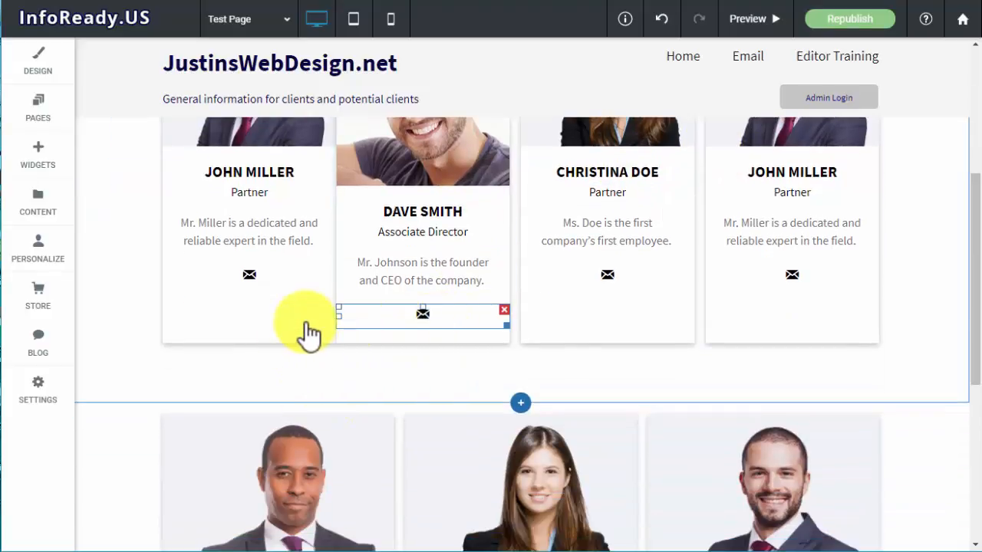
scroll(306, 315, "up", 3)
scroll(308, 334, "down", 3)
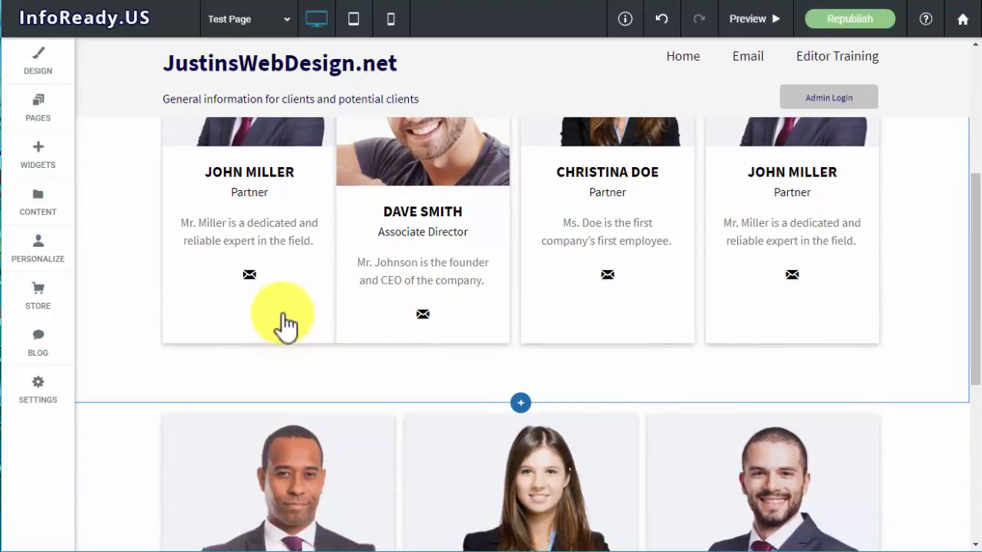
scroll(421, 307, "up", 4)
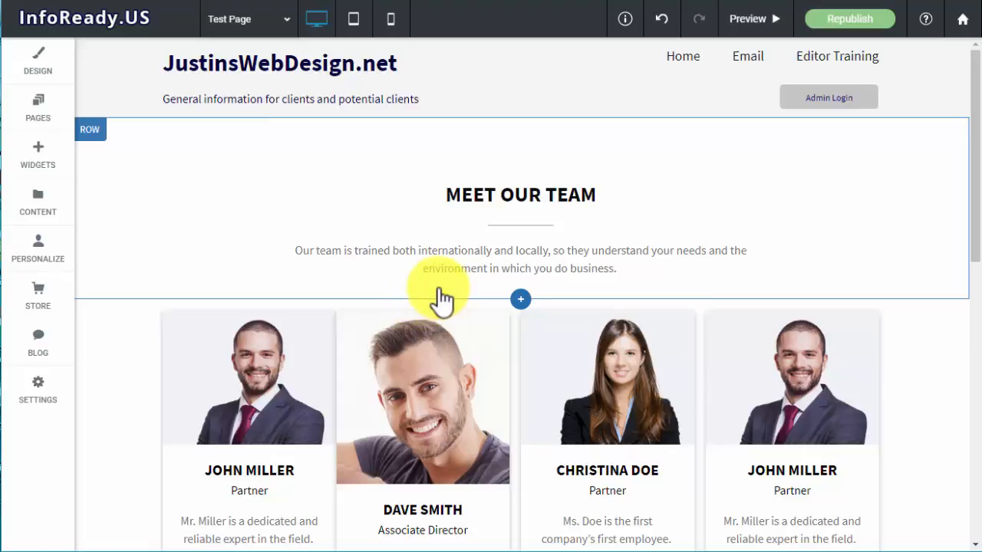
left_click(465, 318)
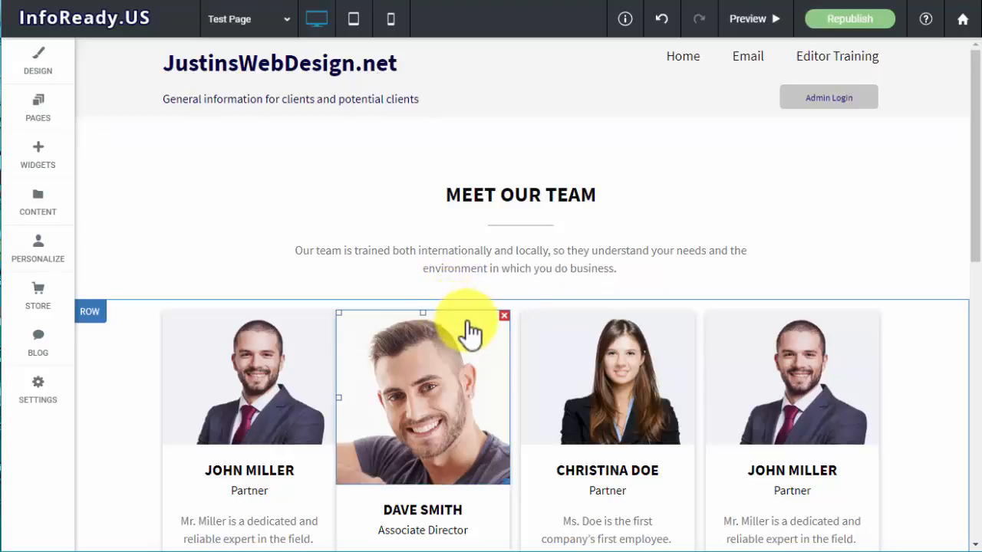